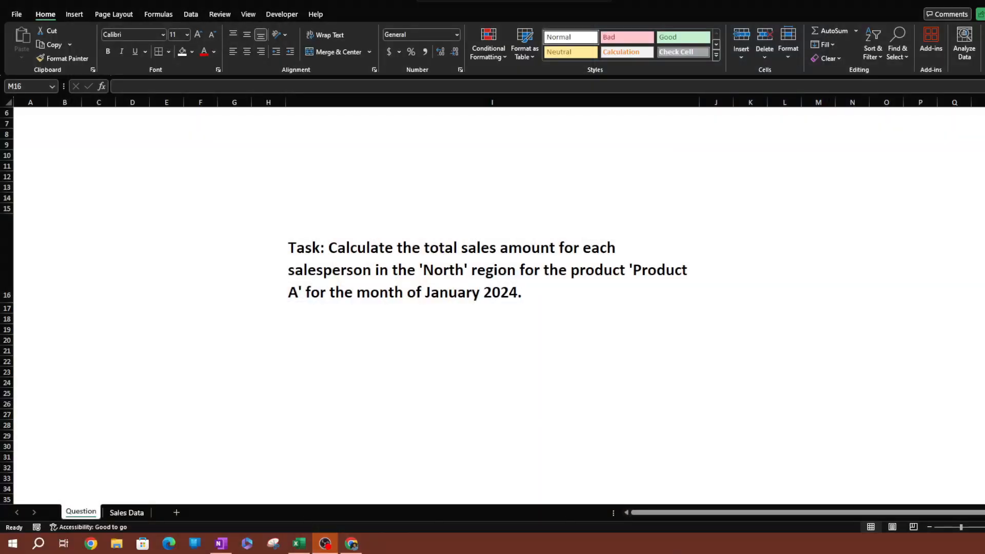
Step: Open the Sales Data sheet and enlarge the sales table for easier reading
{"action": "left_click", "coordinate": [131, 513]}
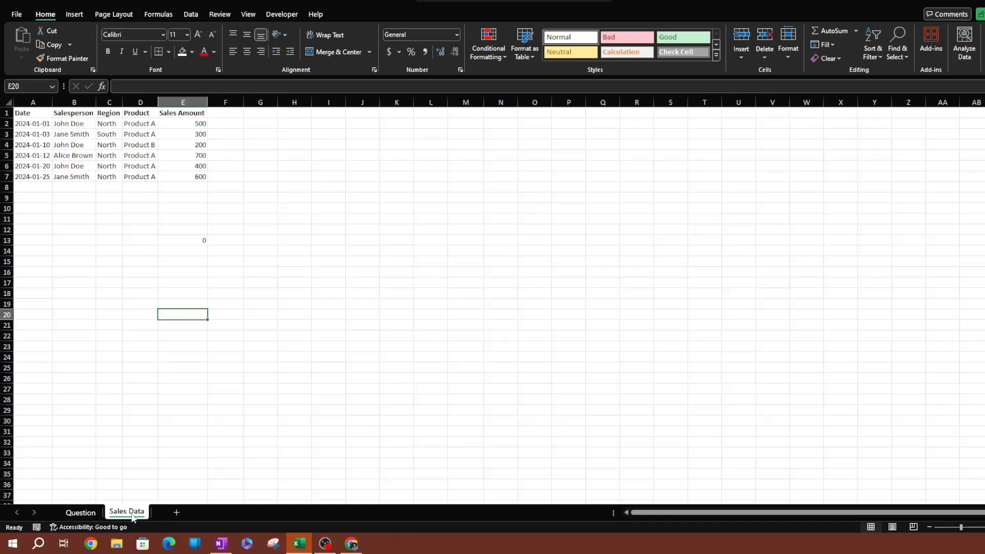
{"action": "left_click", "coordinate": [248, 261]}
{"action": "left_click_drag", "start_coordinate": [116, 271], "coordinate": [128, 258]}
{"action": "left_click", "coordinate": [10, 102]}
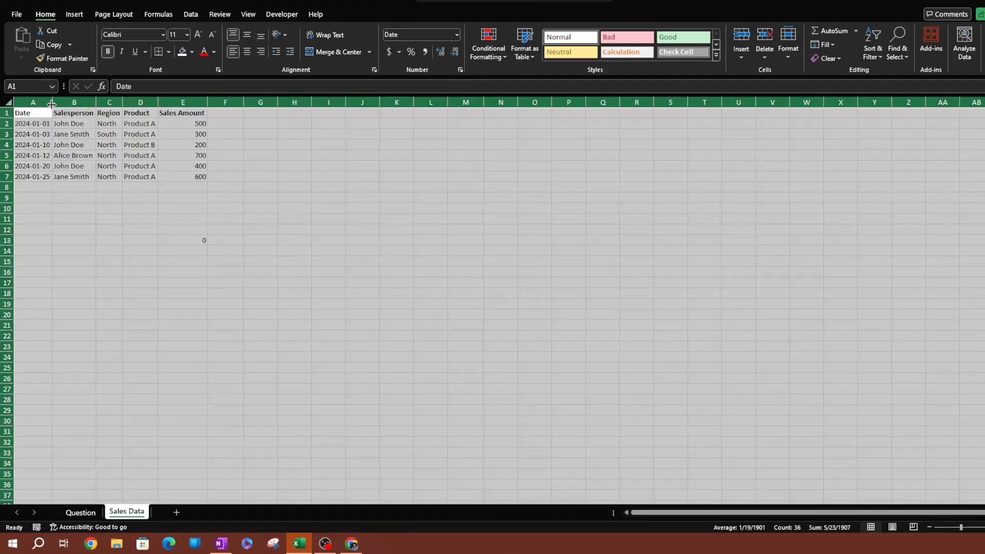
{"action": "left_click", "coordinate": [155, 215]}
{"action": "left_click_drag", "start_coordinate": [31, 113], "coordinate": [162, 124]}
{"action": "left_click", "coordinate": [4, 103]}
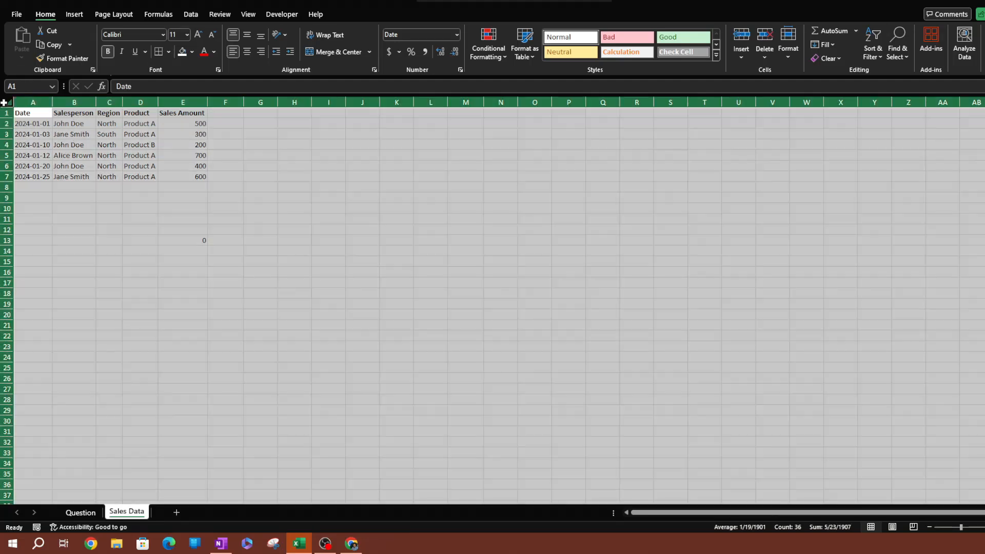
{"action": "scroll", "coordinate": [493, 300], "scroll_direction": "up", "scroll_amount": 4, "text": "ctrl"}
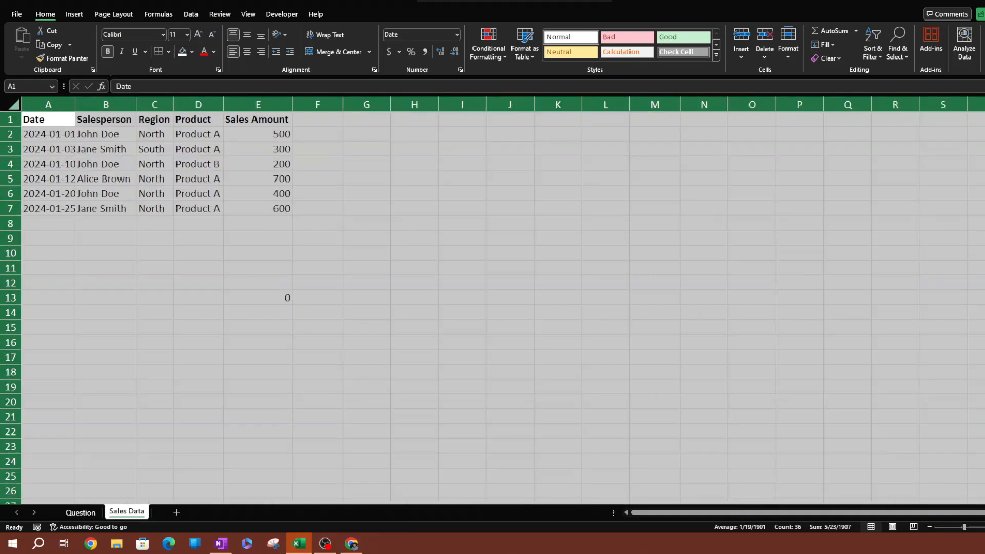
{"action": "left_click", "coordinate": [545, 338]}
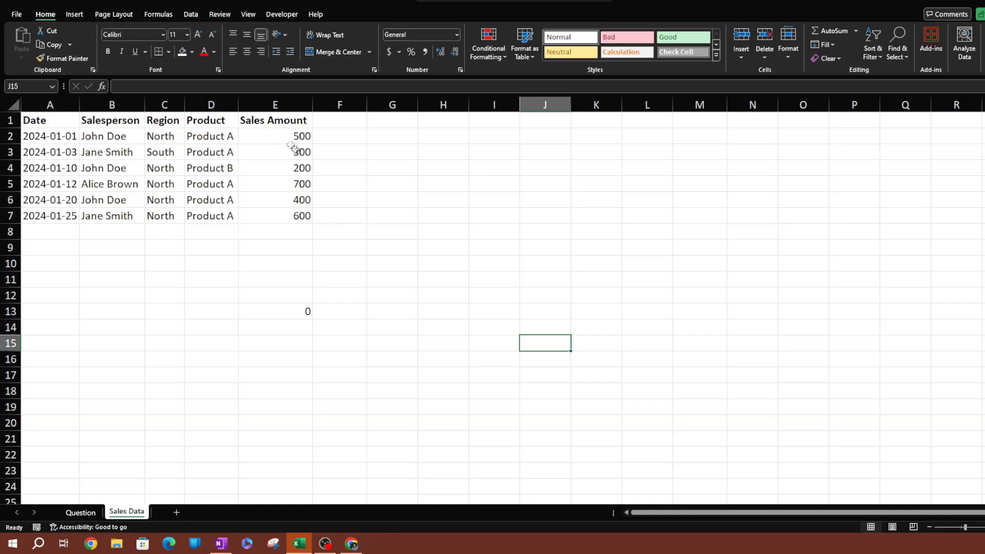
Step: Delete the leftover SUMIFS formula from cell E13 below the sales table
{"action": "left_click", "coordinate": [272, 238]}
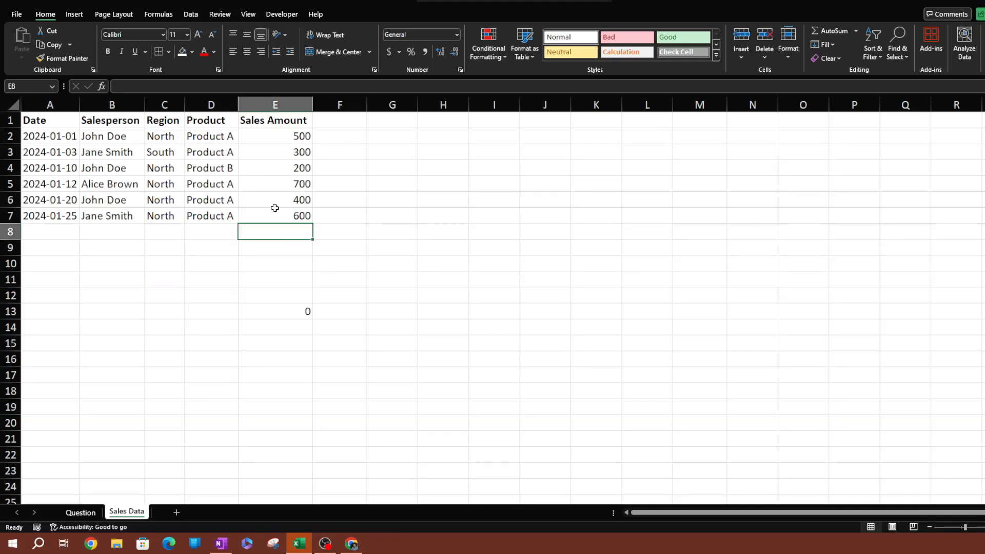
{"action": "left_click", "coordinate": [308, 311]}
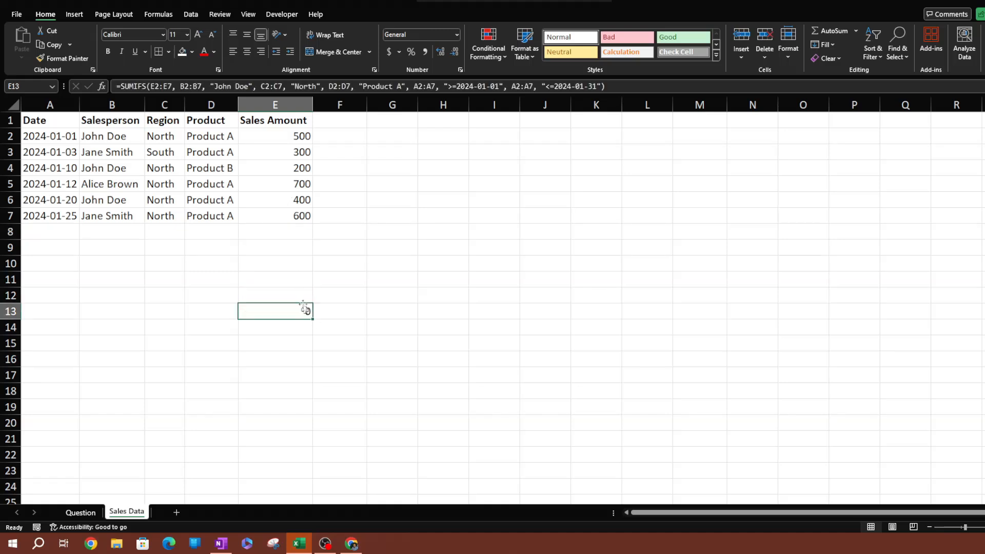
{"action": "key", "text": "Delete"}
{"action": "left_click", "coordinate": [328, 247]}
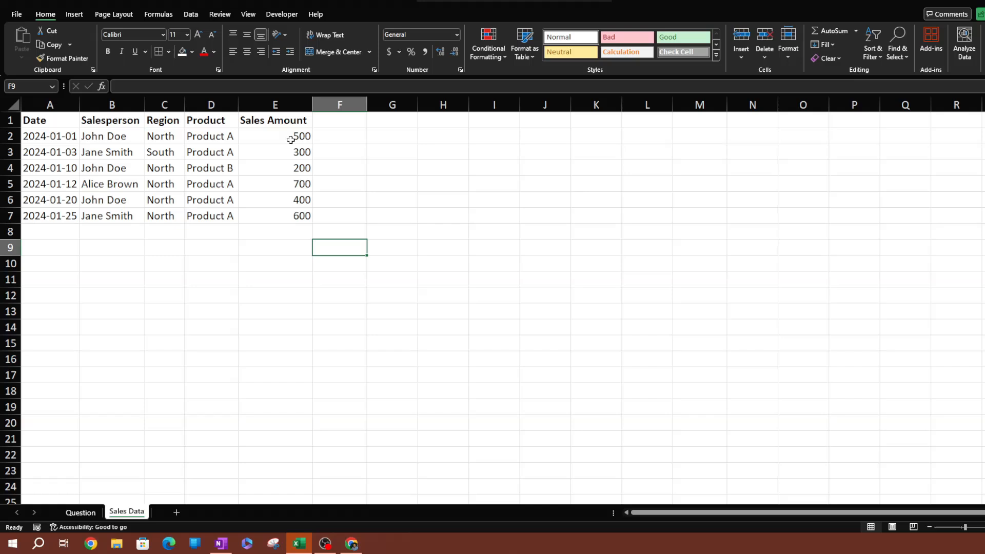
Step: Format the Sales Amount values in E2:E7 as Currency
{"action": "left_click_drag", "start_coordinate": [276, 136], "coordinate": [274, 211]}
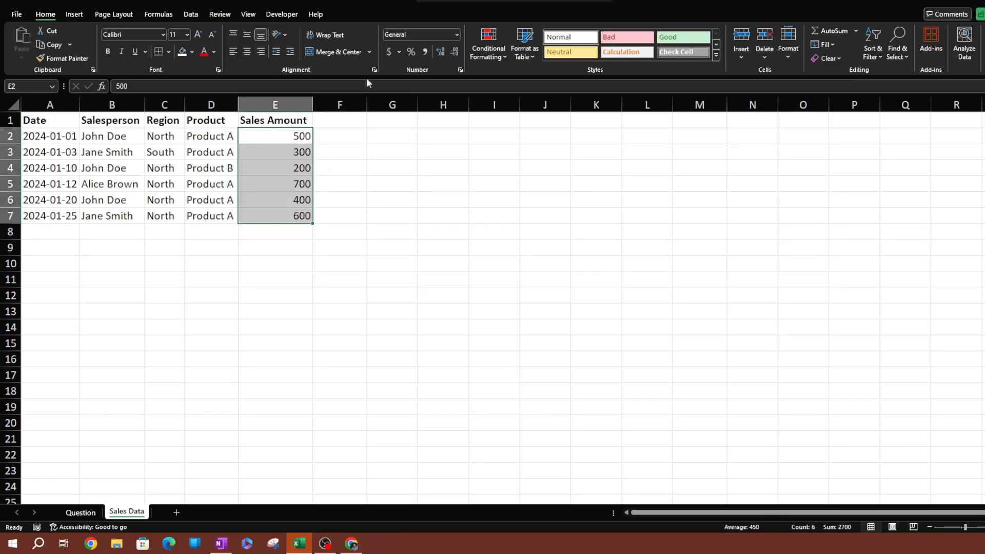
{"action": "left_click", "coordinate": [391, 54]}
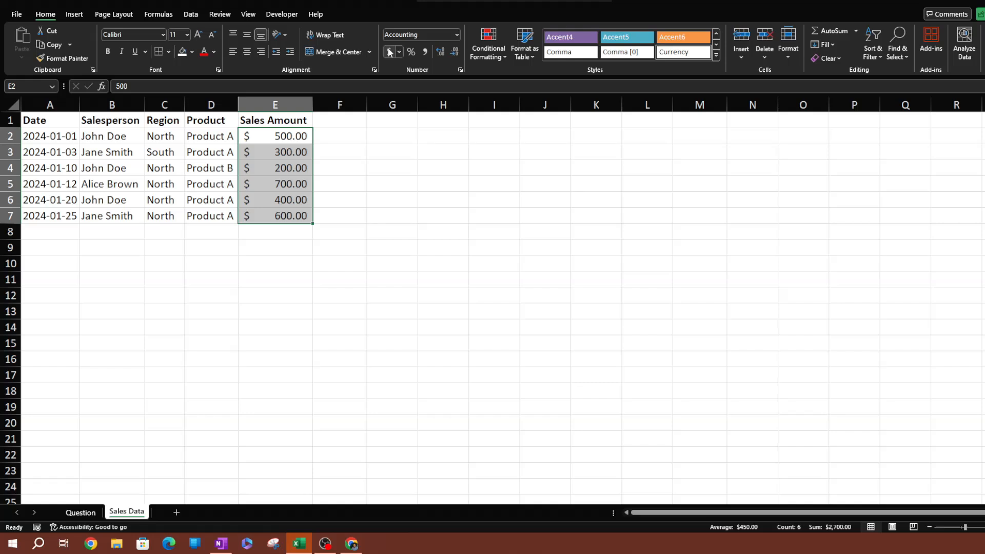
{"action": "left_click", "coordinate": [456, 35]}
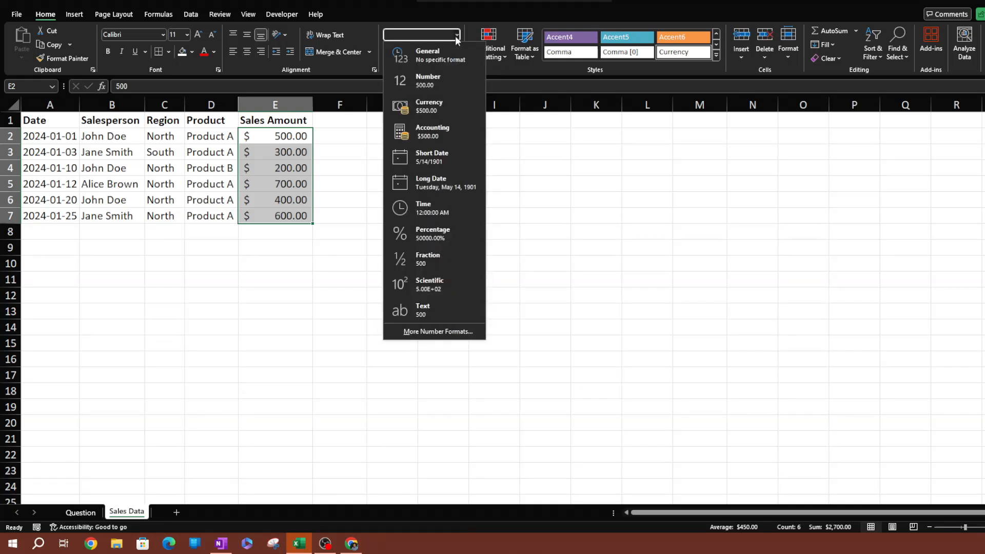
{"action": "left_click", "coordinate": [455, 36]}
{"action": "left_click", "coordinate": [454, 36]}
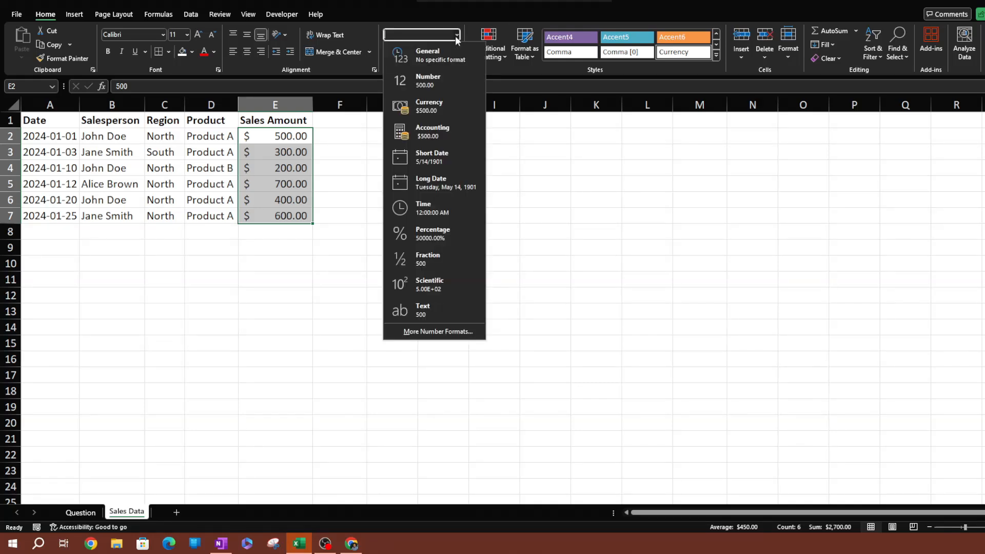
{"action": "left_click", "coordinate": [429, 106]}
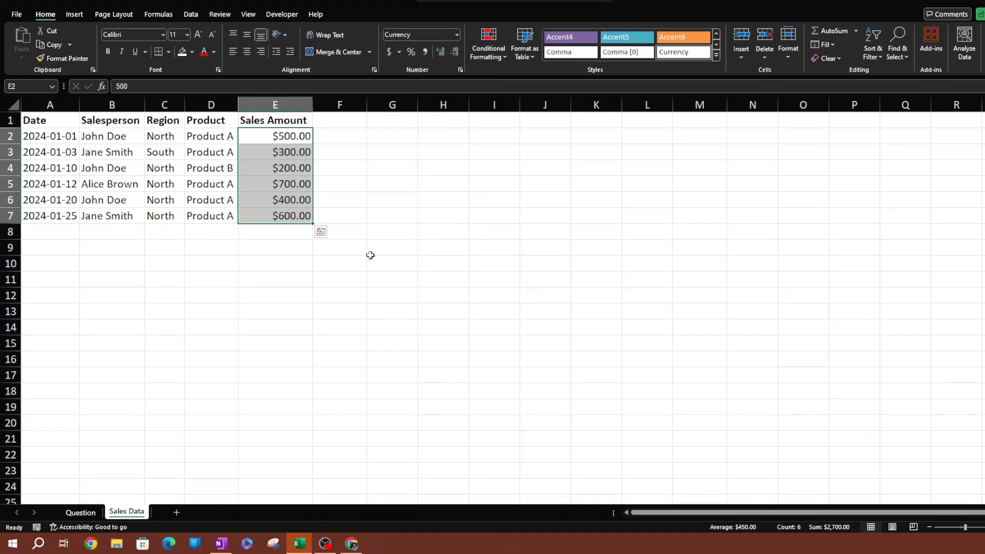
{"action": "left_click", "coordinate": [135, 330]}
{"action": "left_click", "coordinate": [257, 291]}
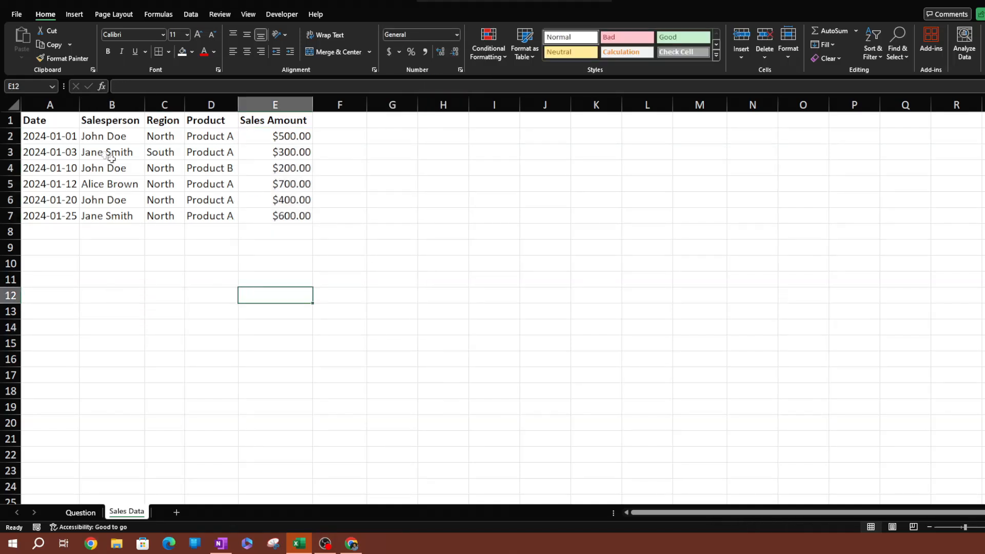
Step: Enter the formula =DATEVALUE(A2) in cell F2 to convert the first text date into a real date
{"action": "left_click", "coordinate": [43, 139]}
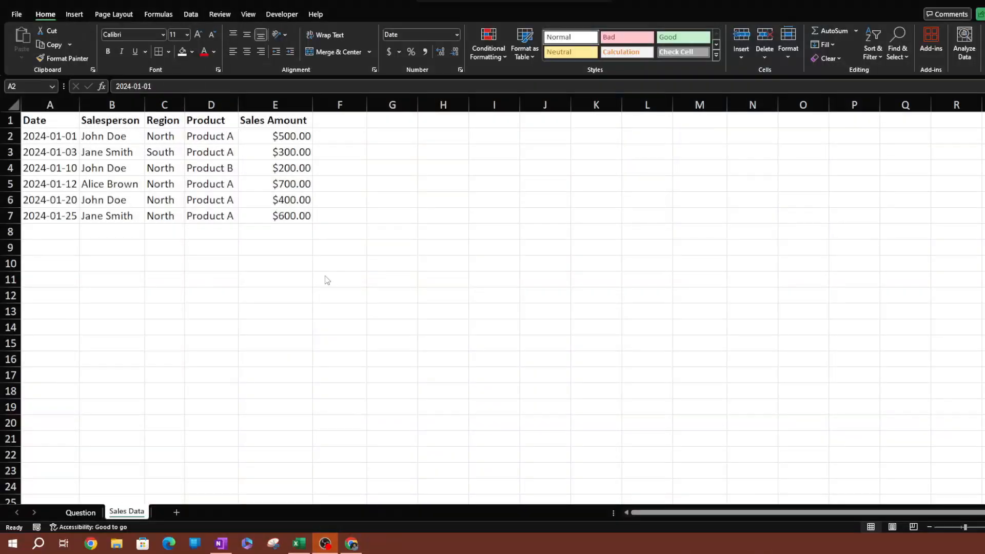
{"action": "left_click", "coordinate": [347, 132]}
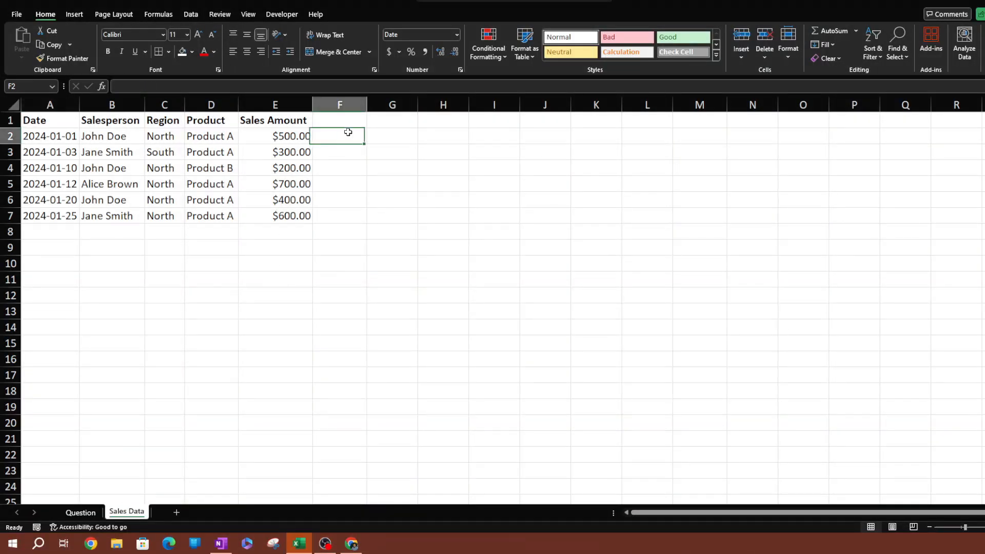
{"action": "type", "text": "="}
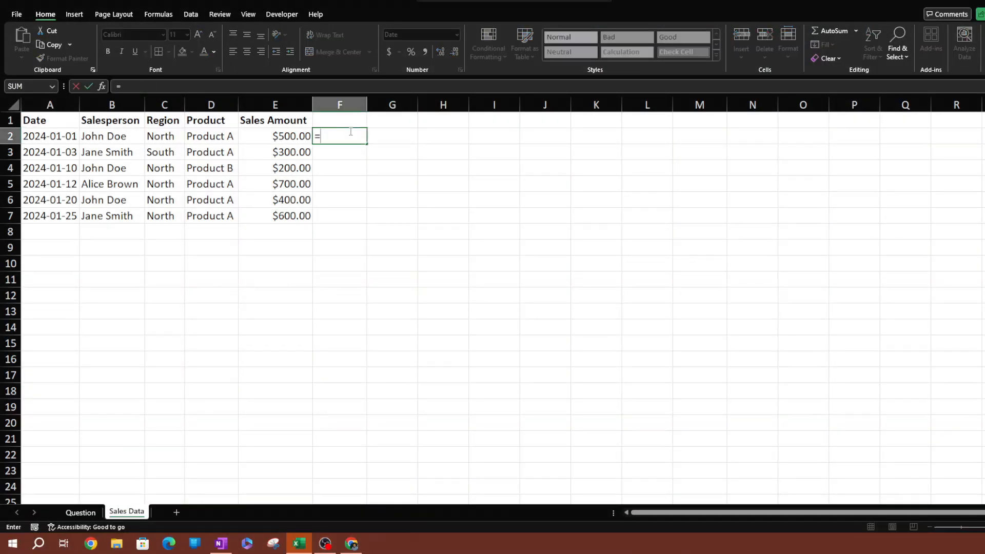
{"action": "type", "text": "date"}
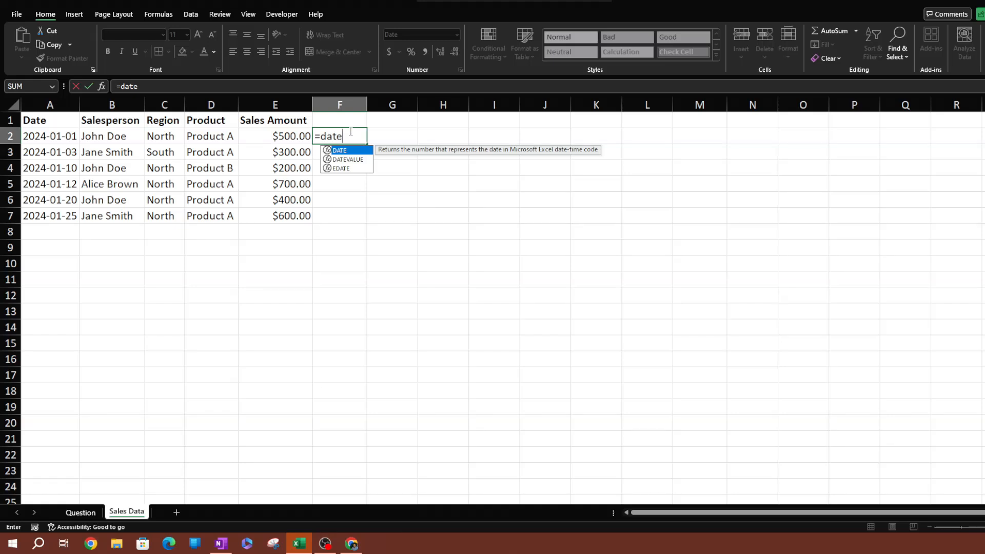
{"action": "type", "text": "val"}
{"action": "key", "text": "Tab"}
{"action": "left_click", "coordinate": [51, 138]}
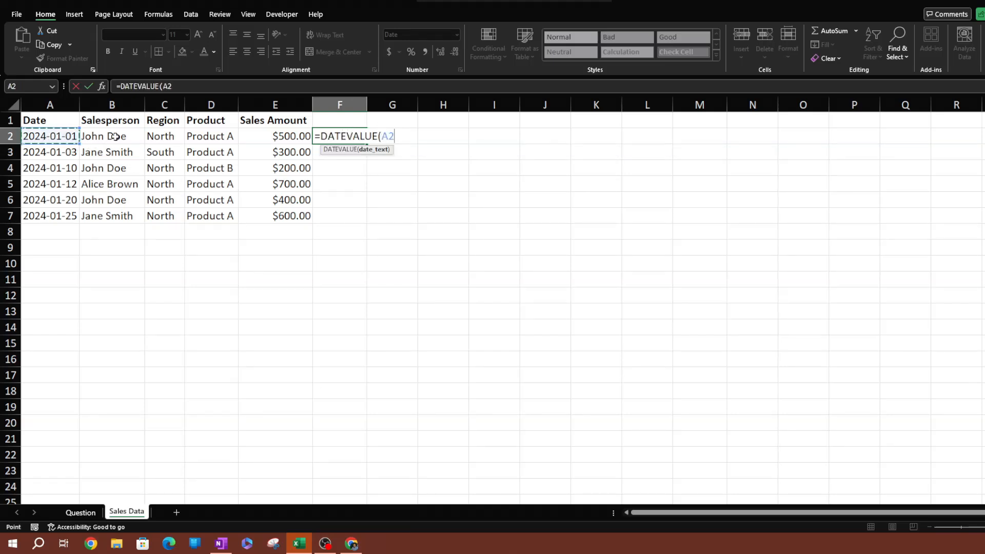
{"action": "type", "text": ")"}
{"action": "key", "text": "Return"}
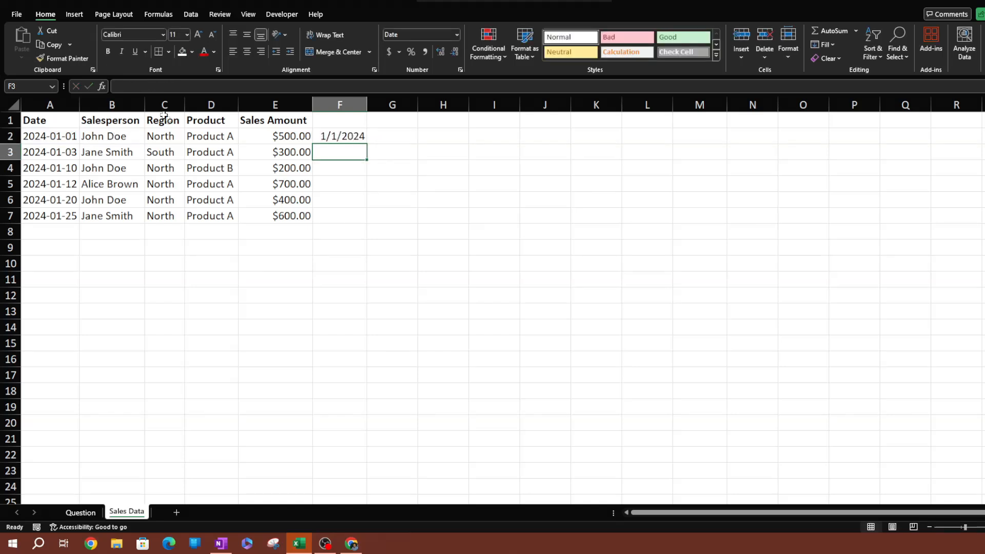
Step: Fill the DATEVALUE formula from F2 down through F7
{"action": "left_click", "coordinate": [360, 136]}
{"action": "left_click_drag", "start_coordinate": [367, 144], "coordinate": [365, 218]}
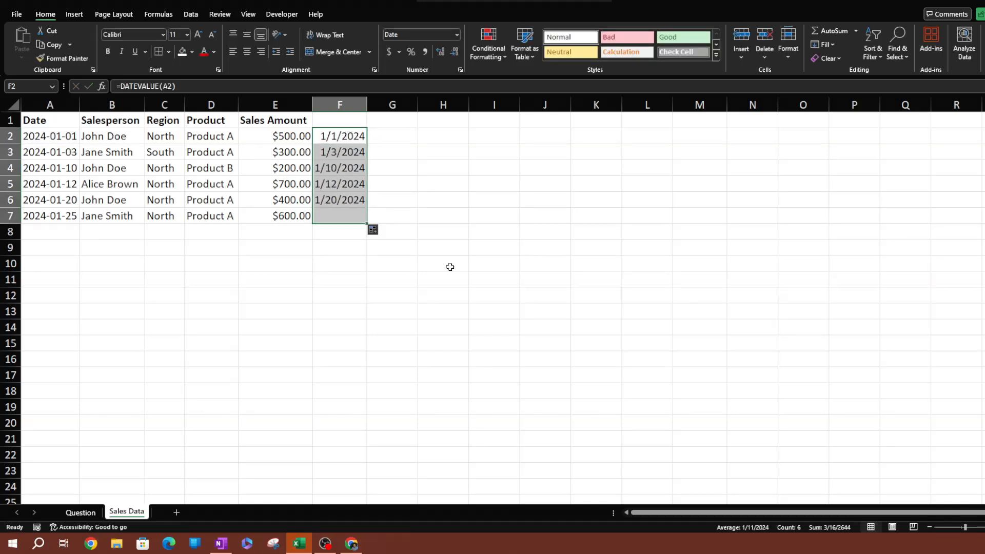
{"action": "left_click", "coordinate": [485, 238]}
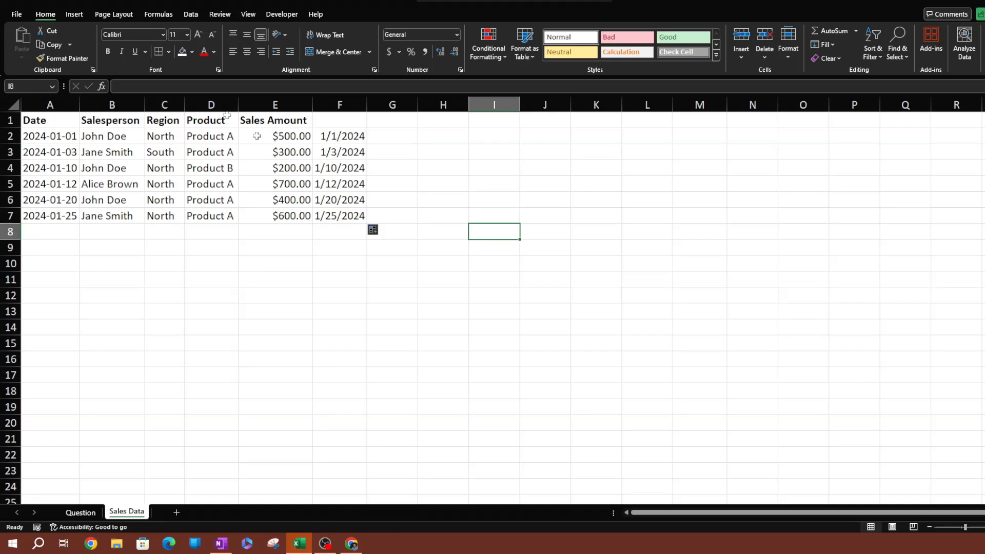
Step: Examine the date format types available for cell A2 without applying any of them
{"action": "left_click", "coordinate": [65, 142]}
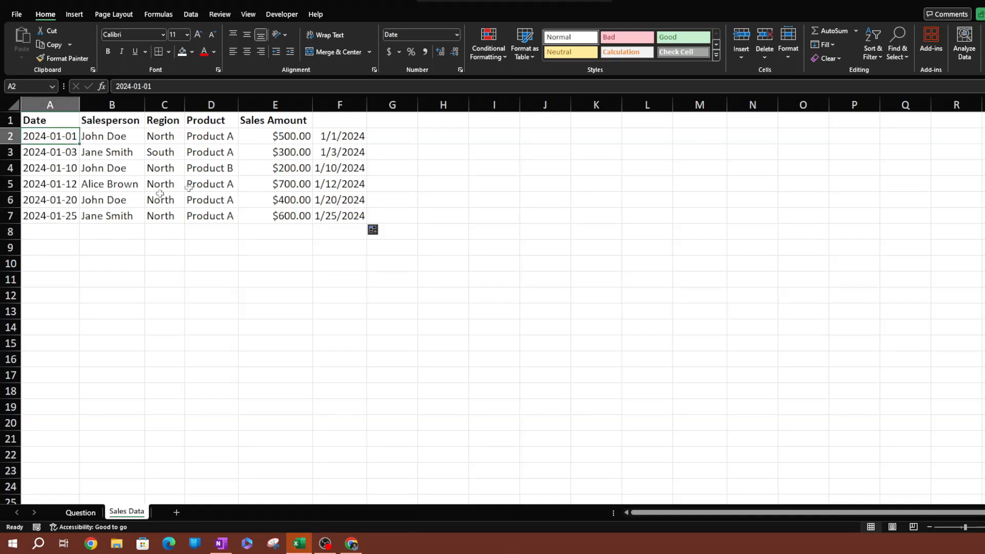
{"action": "left_click", "coordinate": [456, 35]}
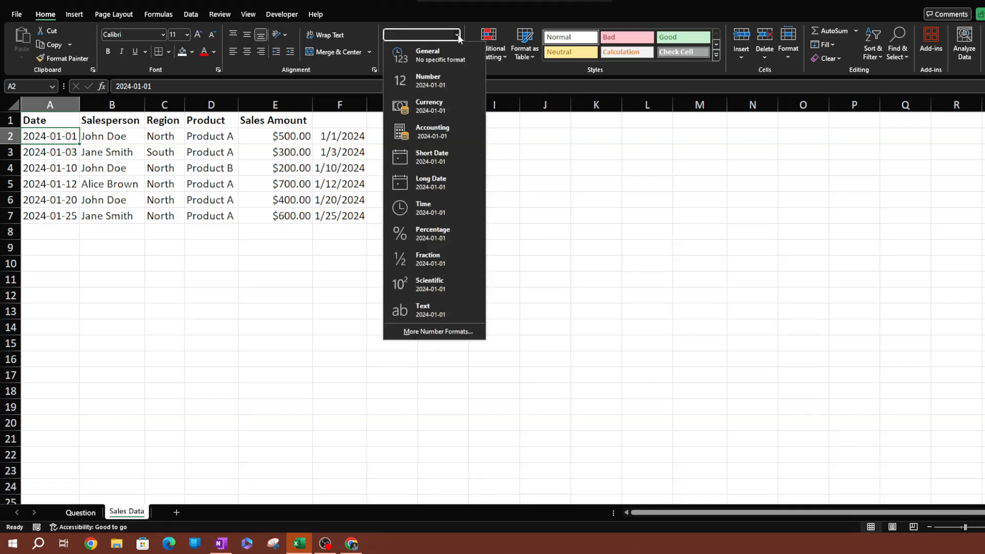
{"action": "left_click", "coordinate": [434, 332]}
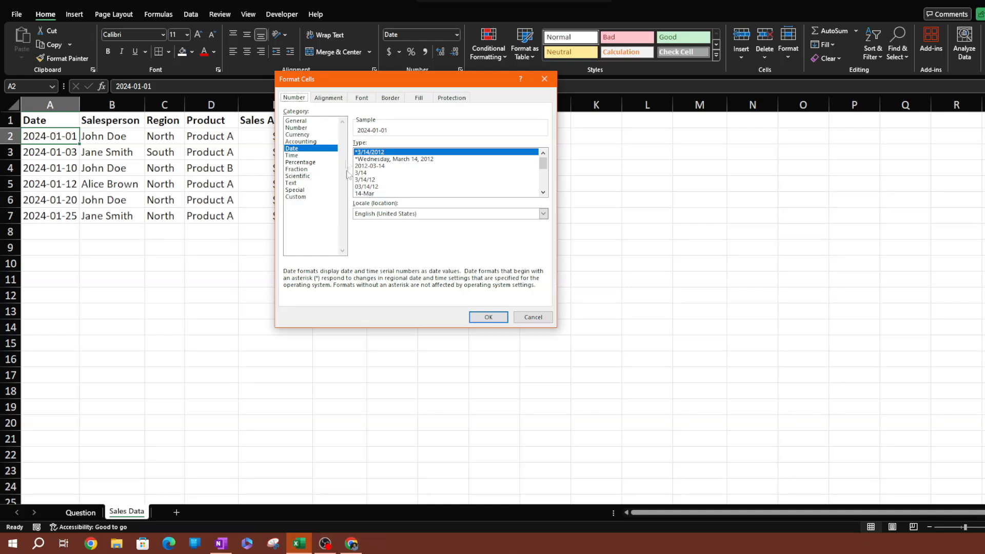
{"action": "scroll", "coordinate": [369, 179], "scroll_direction": "down", "scroll_amount": 2}
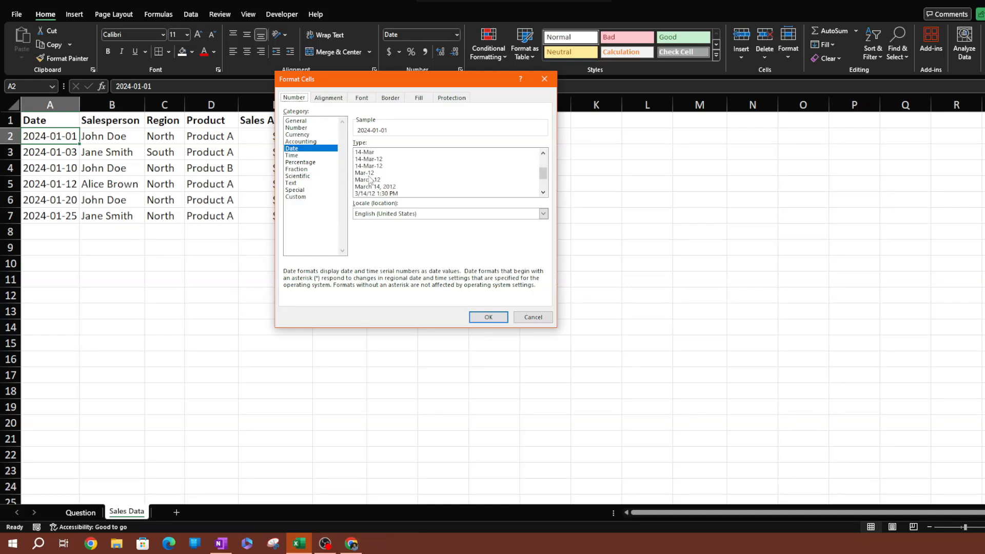
{"action": "scroll", "coordinate": [370, 181], "scroll_direction": "up", "scroll_amount": 2}
{"action": "scroll", "coordinate": [377, 177], "scroll_direction": "down", "scroll_amount": 4}
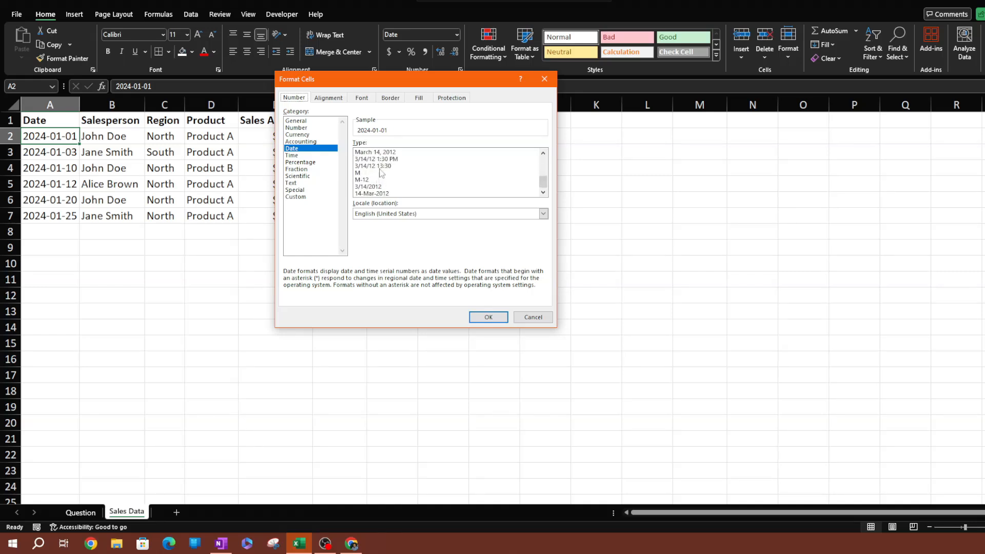
{"action": "scroll", "coordinate": [388, 183], "scroll_direction": "up", "scroll_amount": 3}
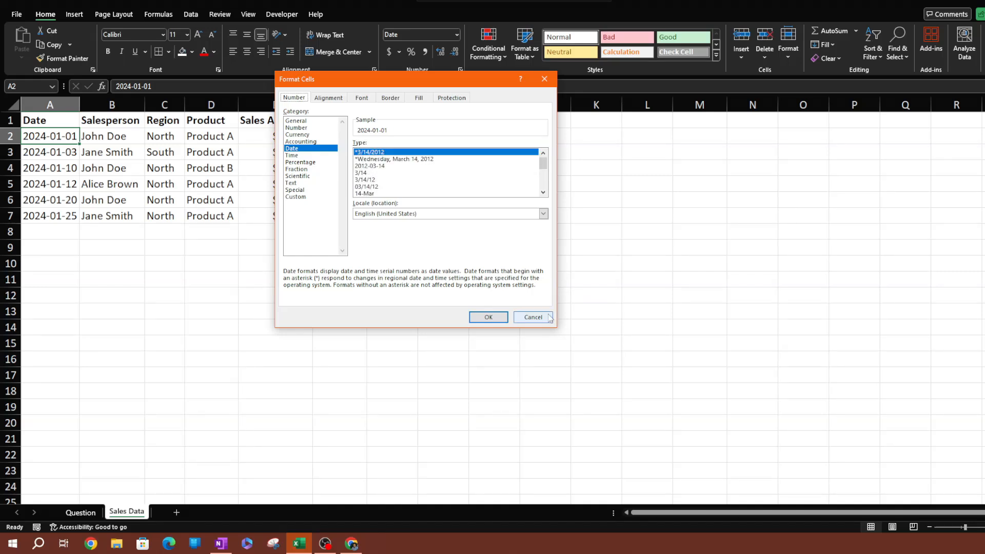
{"action": "left_click", "coordinate": [533, 317]}
{"action": "left_click", "coordinate": [494, 310]}
Step: Copy the converted dates in F2:F7 and paste them as values over the Date column starting at A2
{"action": "left_click_drag", "start_coordinate": [345, 132], "coordinate": [347, 213]}
{"action": "key", "text": "ctrl+c"}
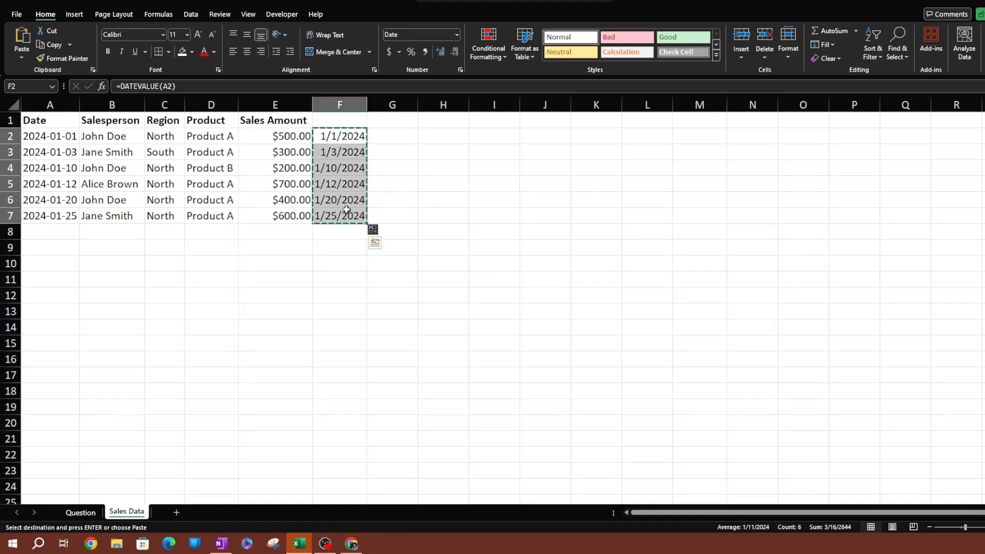
{"action": "left_click", "coordinate": [47, 135]}
{"action": "right_click", "coordinate": [47, 134]}
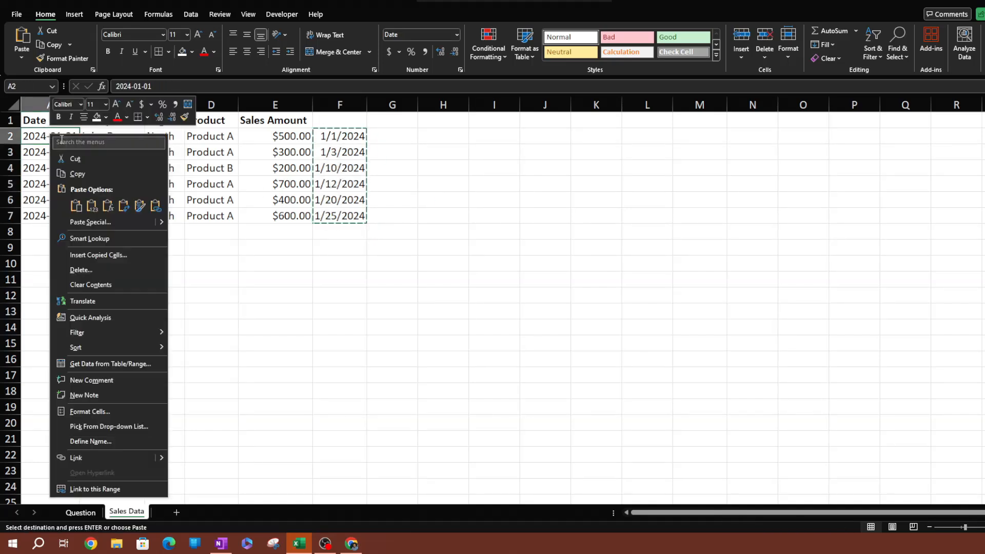
{"action": "left_click", "coordinate": [91, 202]}
{"action": "left_click", "coordinate": [91, 210]}
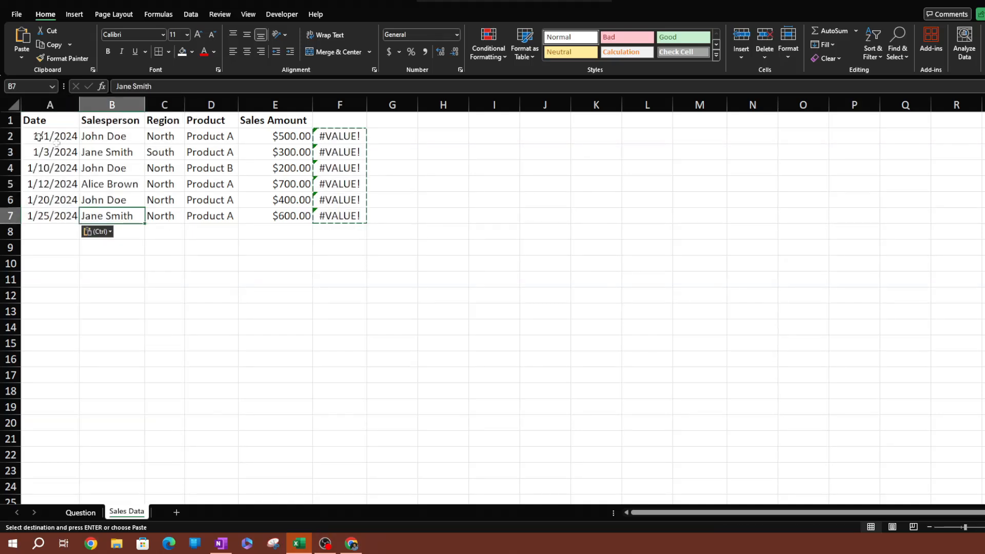
Step: Clear the contents of helper column F
{"action": "left_click", "coordinate": [350, 98]}
{"action": "key", "text": "Delete"}
{"action": "left_click", "coordinate": [475, 328]}
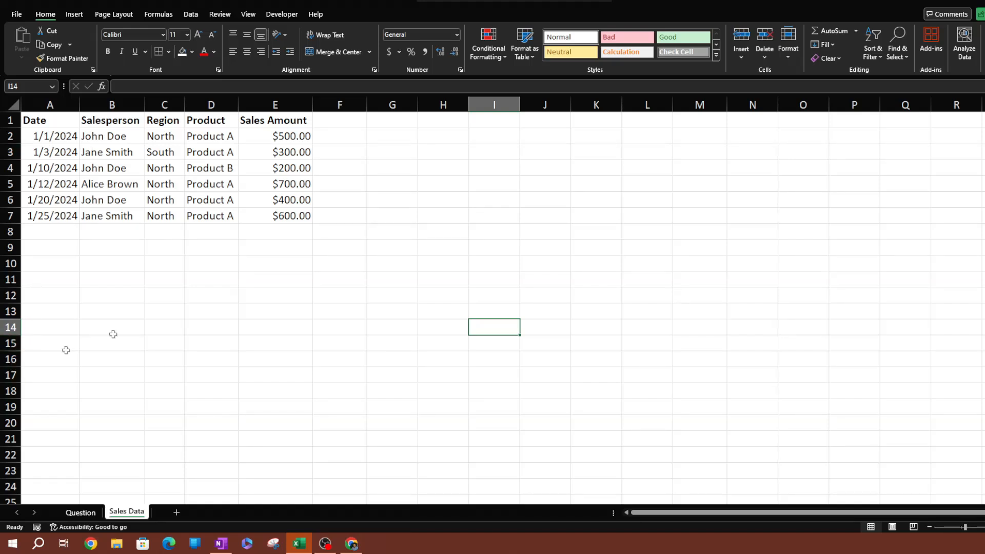
Step: Return to the Question sheet and select the task description in cell I16 to review it
{"action": "left_click", "coordinate": [82, 513]}
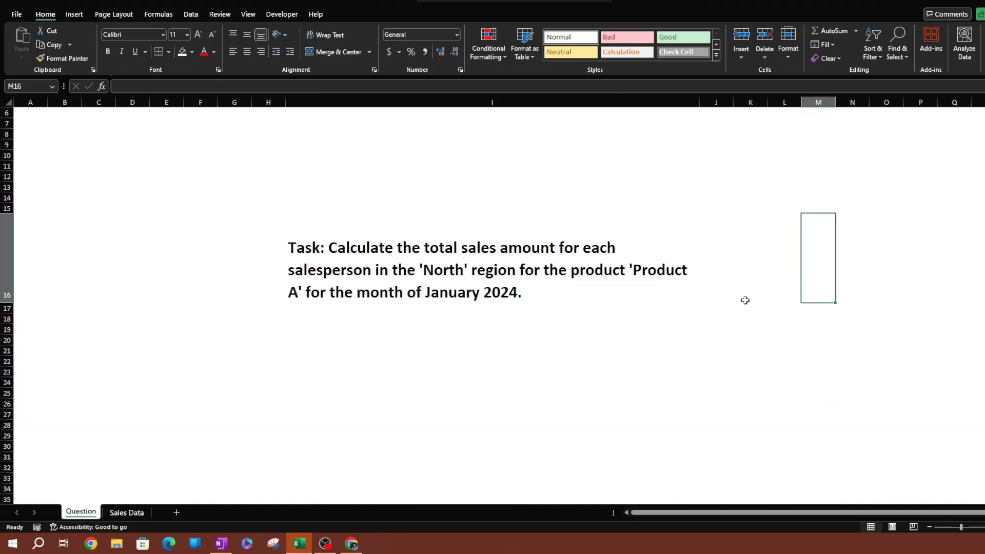
{"action": "left_click", "coordinate": [513, 351]}
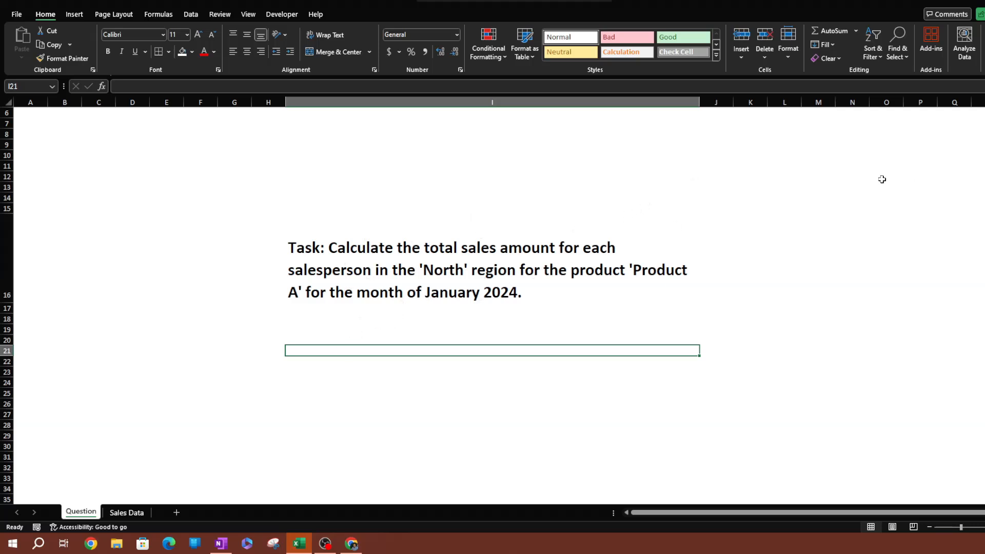
{"action": "left_click", "coordinate": [425, 301]}
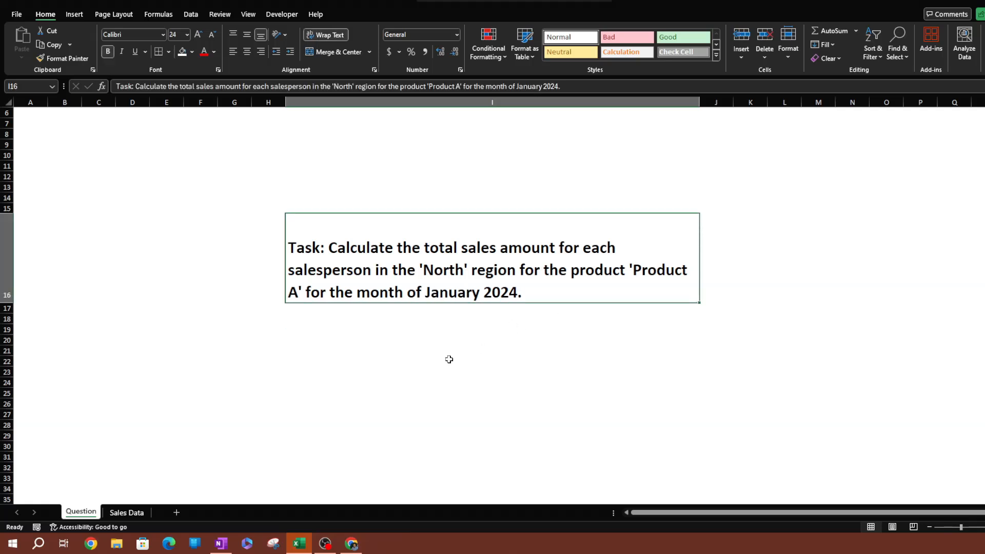
Step: On the Sales Data sheet, enter the period start date 1/1/2024 in H1 and the end date 1/31/2024 in H2
{"action": "left_click", "coordinate": [130, 513]}
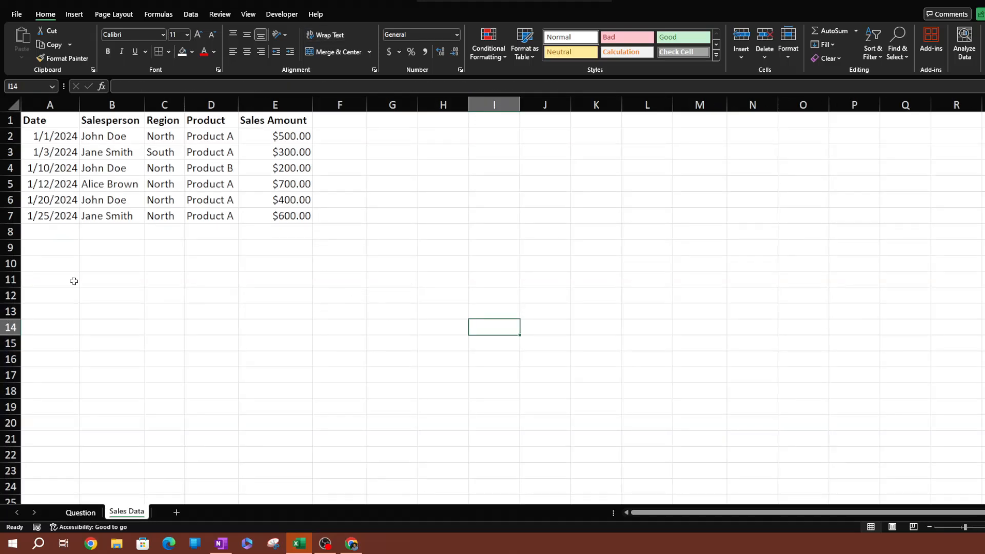
{"action": "key", "text": "alt+Tab"}
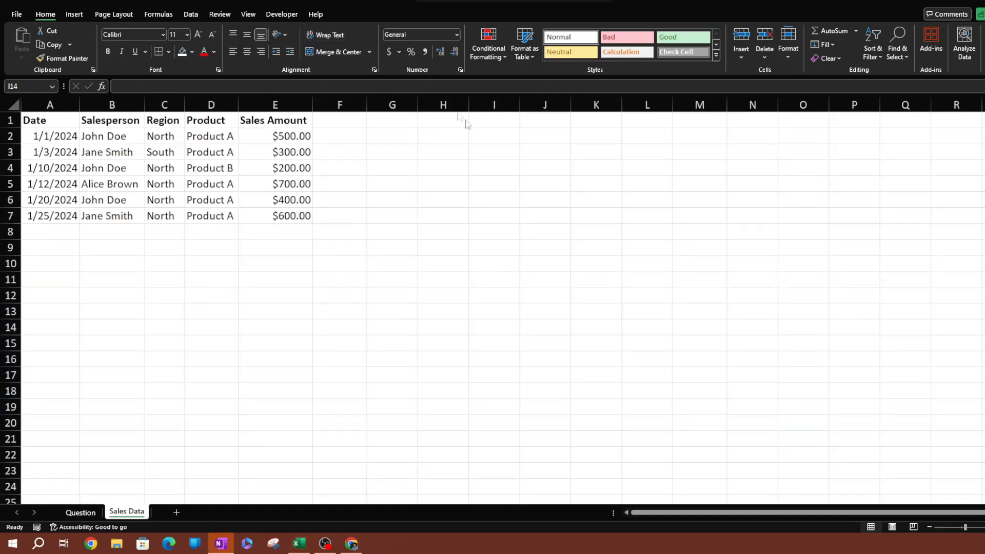
{"action": "left_click", "coordinate": [435, 121]}
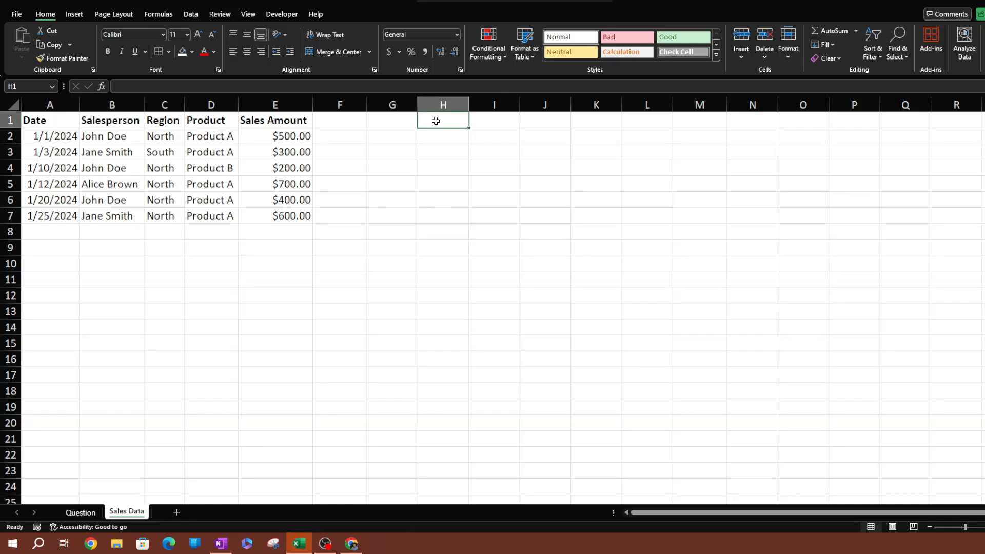
{"action": "type", "text": "1/1/2024"}
{"action": "key", "text": "Return"}
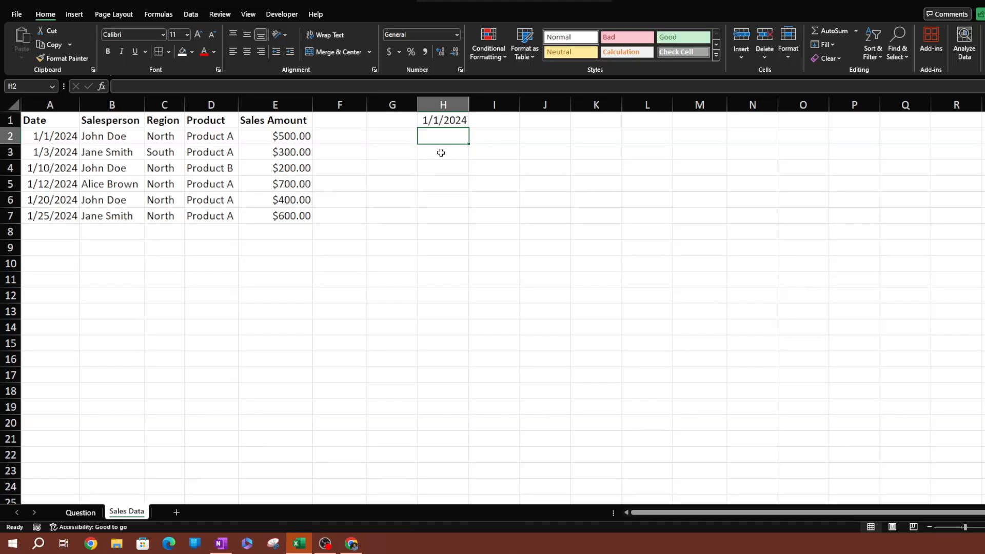
{"action": "type", "text": "1/31/2024"}
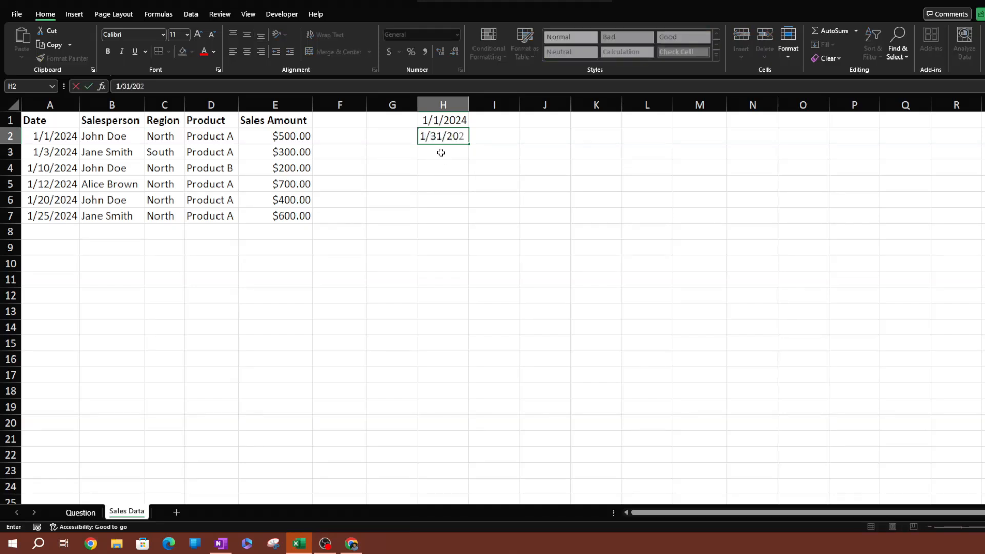
{"action": "key", "text": "Return"}
{"action": "key", "text": "Down"}
{"action": "key", "text": "Down"}
{"action": "key", "text": "Down"}
{"action": "key", "text": "Down"}
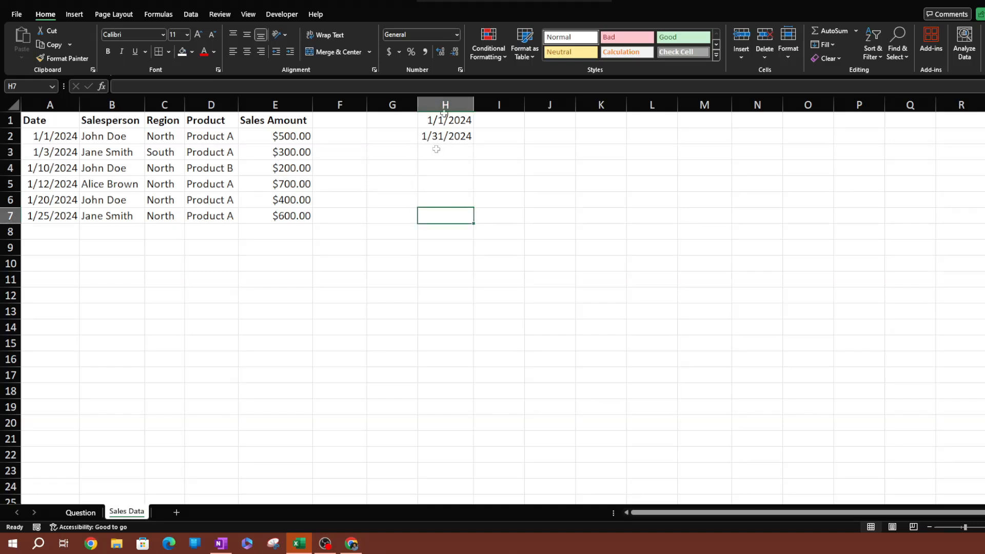
{"action": "left_click_drag", "start_coordinate": [446, 122], "coordinate": [446, 136]}
{"action": "left_click_drag", "start_coordinate": [45, 136], "coordinate": [49, 218]}
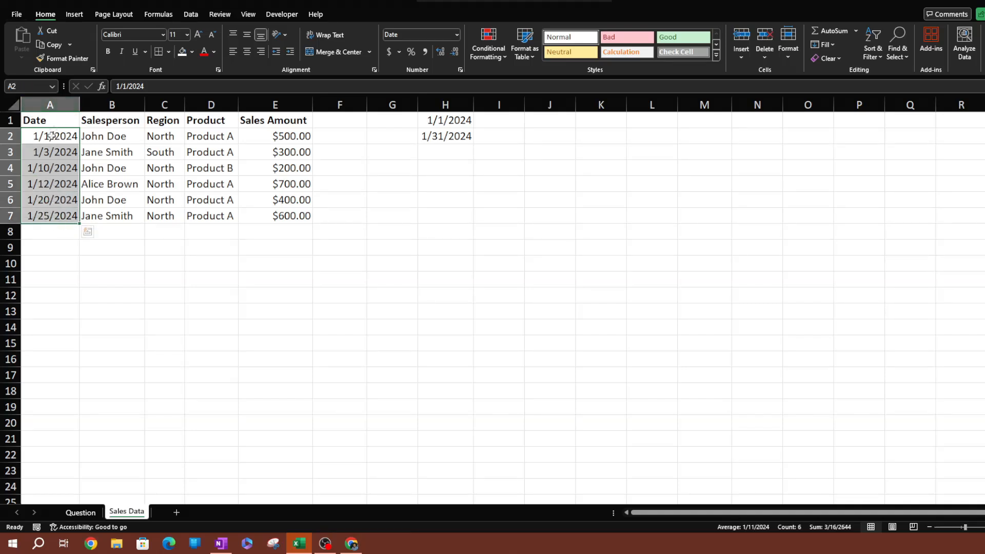
{"action": "left_click", "coordinate": [539, 266]}
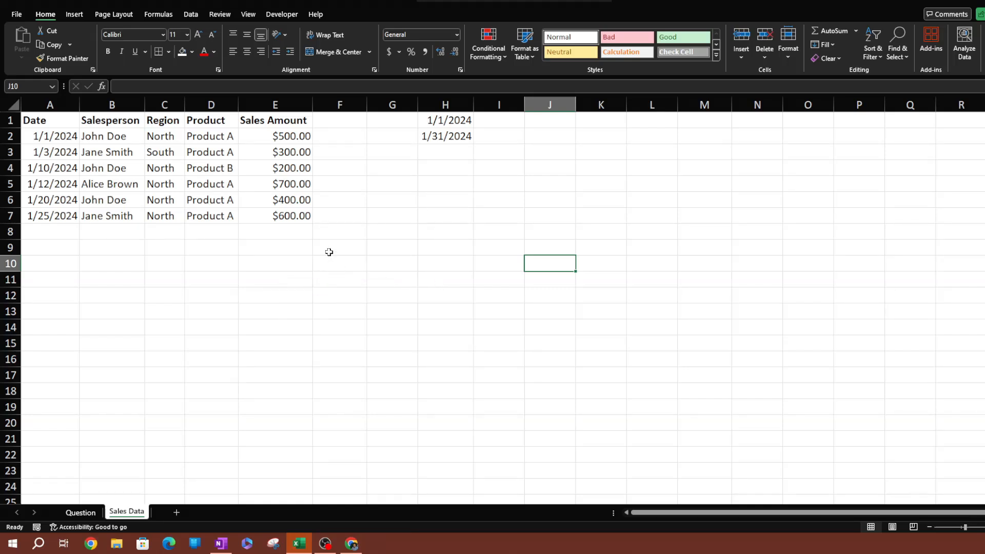
Step: List the three distinct salesperson names below the sales table in cells D10 to D12, one name per row
{"action": "left_click", "coordinate": [200, 263]}
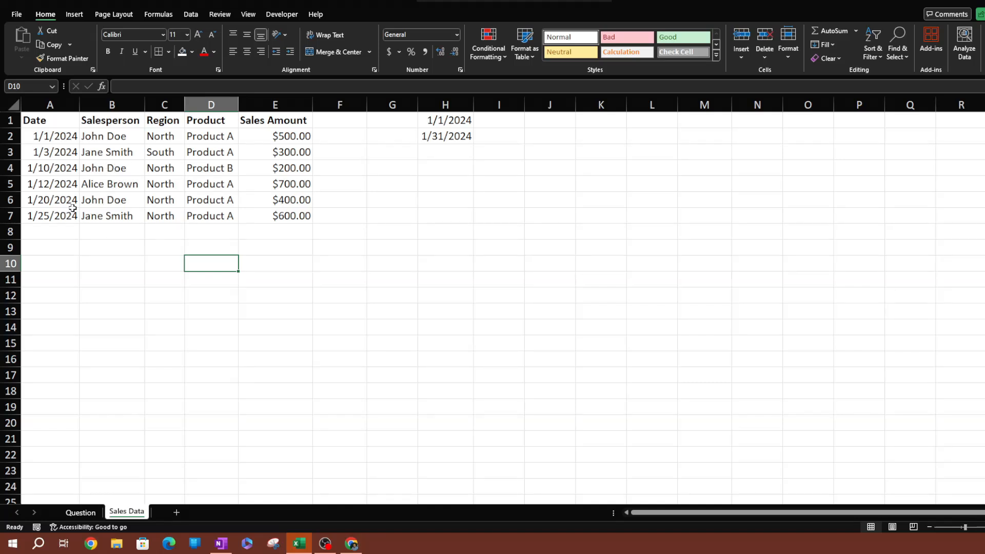
{"action": "type", "text": "John Doe"}
{"action": "key", "text": "Return"}
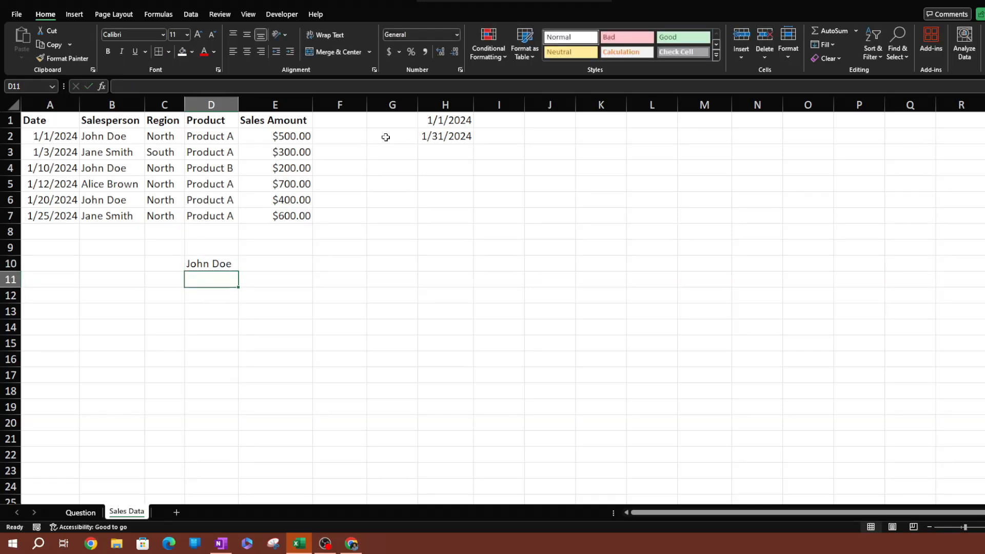
{"action": "type", "text": "Jane Smith"}
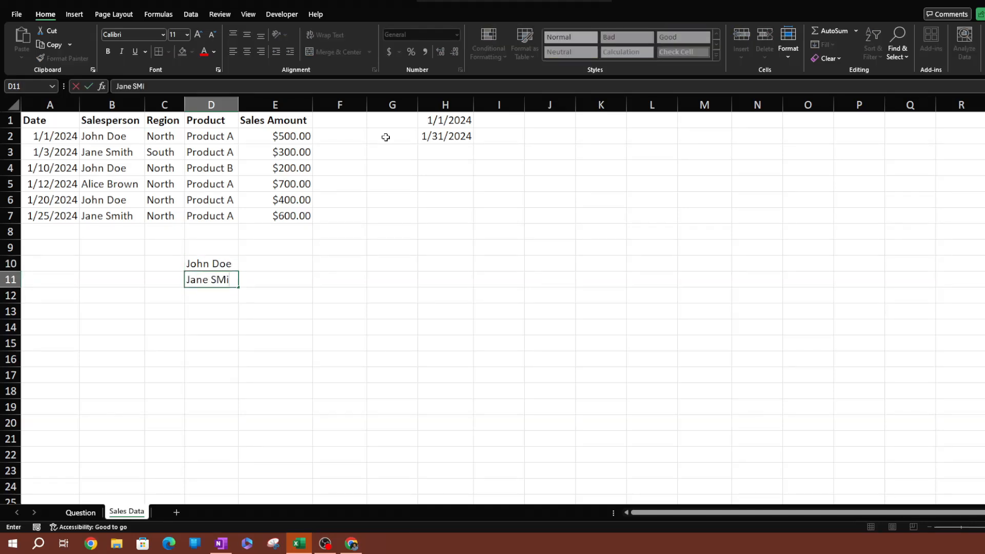
{"action": "key", "text": "Return"}
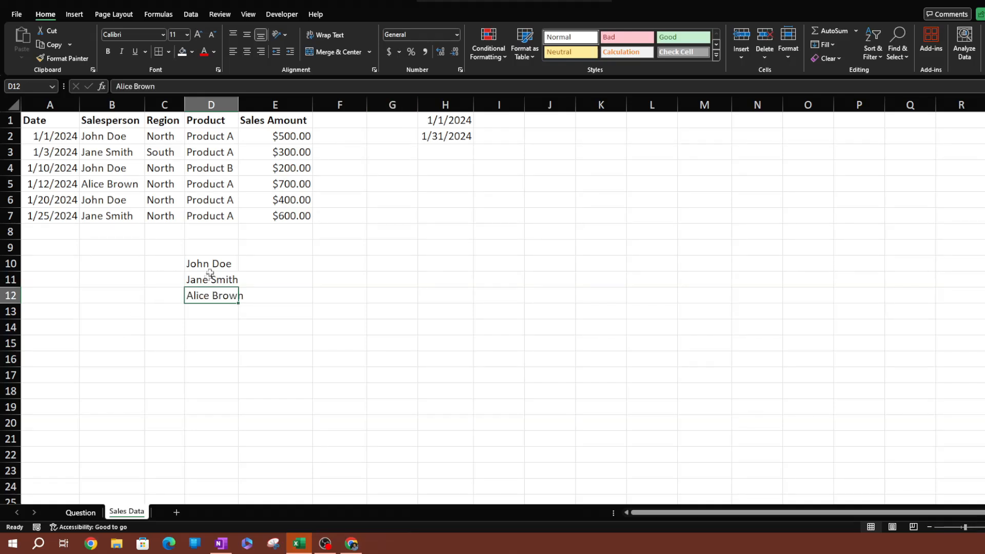
{"action": "left_click_drag", "start_coordinate": [208, 266], "coordinate": [211, 296]}
{"action": "key", "text": "ctrl+q"}
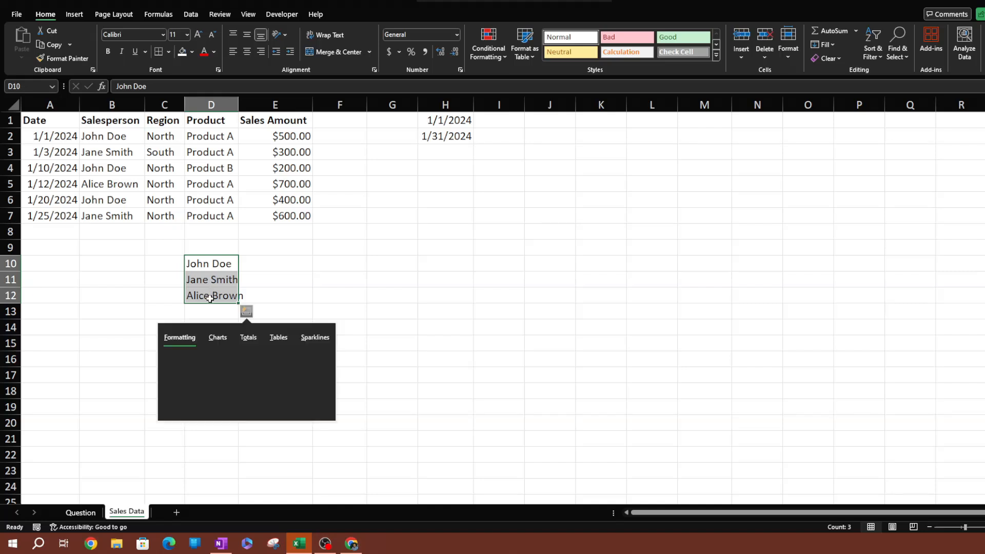
{"action": "left_click", "coordinate": [329, 264]}
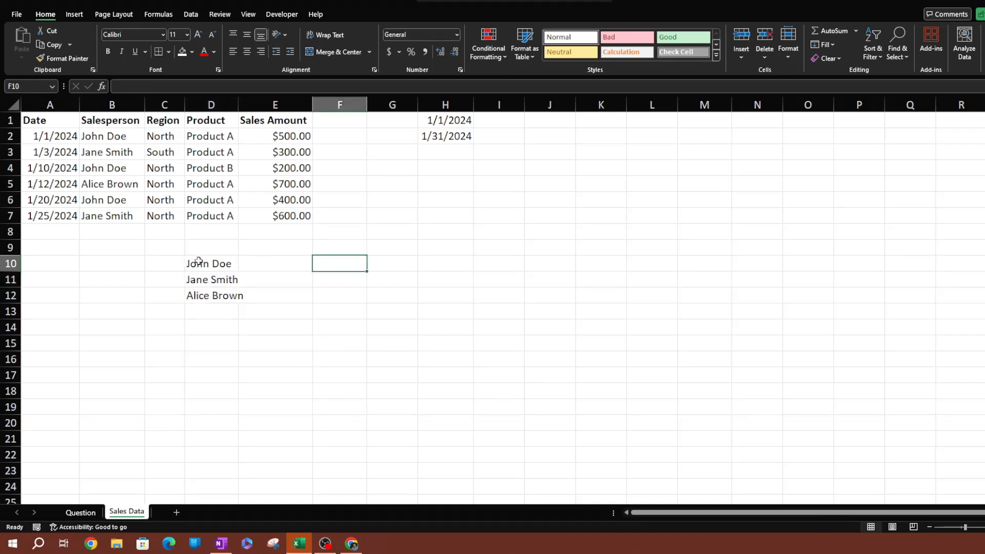
Step: Make the salesperson names in D10:D12 bold
{"action": "left_click_drag", "start_coordinate": [198, 260], "coordinate": [213, 293]}
{"action": "key", "text": "ctrl+b"}
{"action": "left_click", "coordinate": [382, 293]}
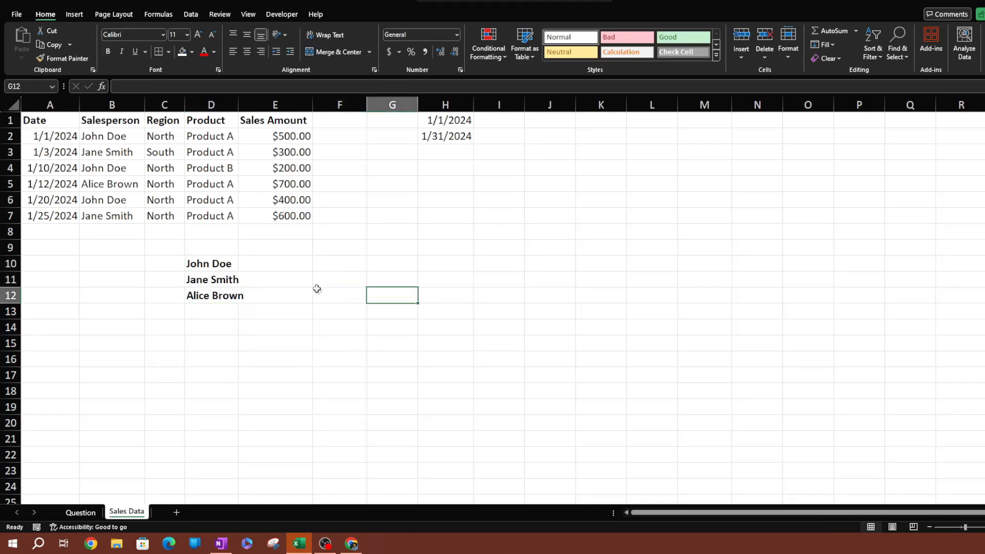
Step: Begin a SUMIFS formula in E10 with the sales amounts in E2:E7 as the sum range
{"action": "left_click", "coordinate": [278, 264]}
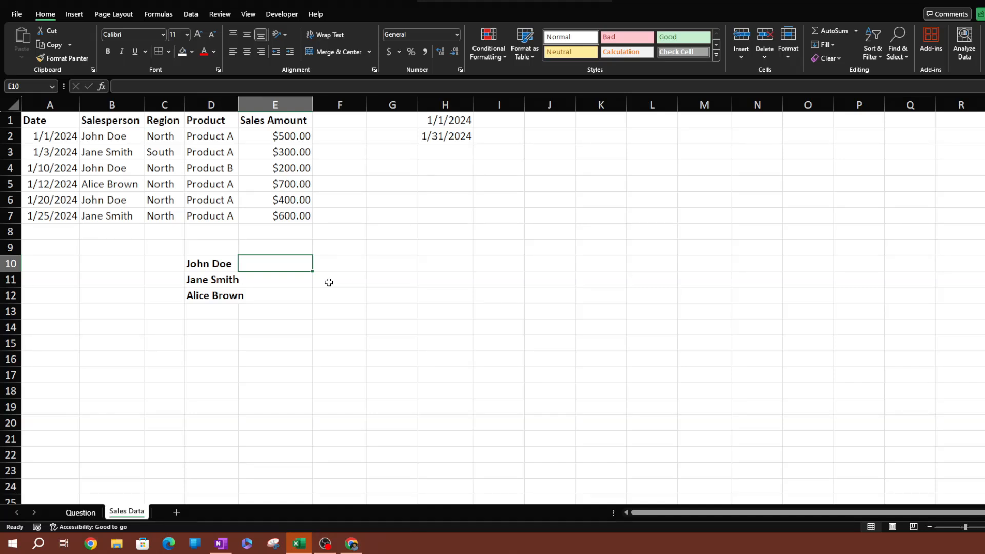
{"action": "key", "text": "alt+Tab"}
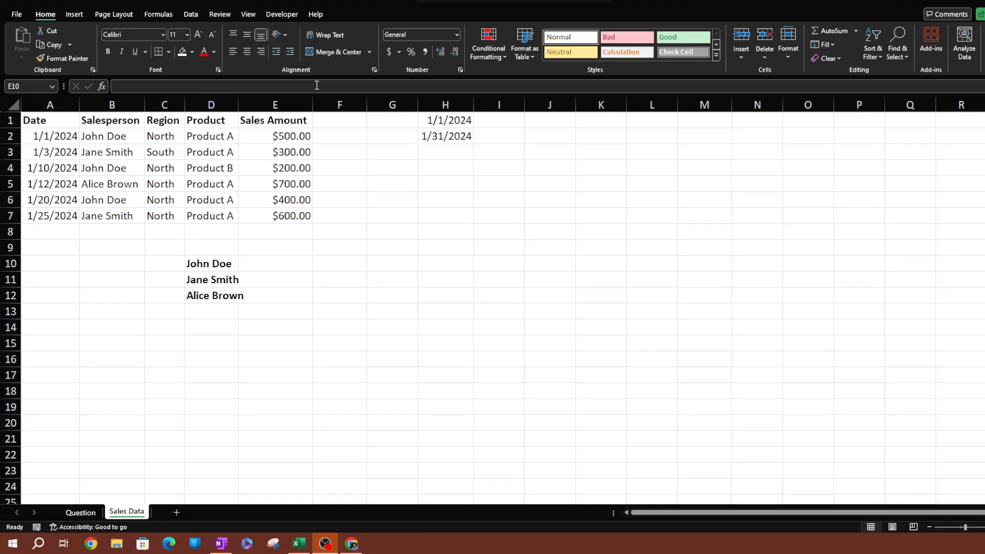
{"action": "left_click", "coordinate": [261, 264]}
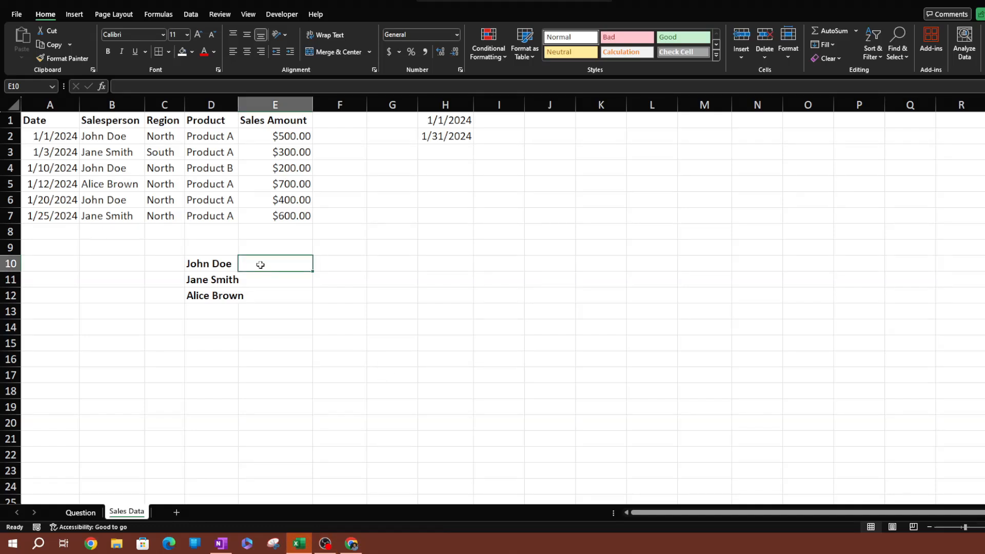
{"action": "type", "text": "=sumif"}
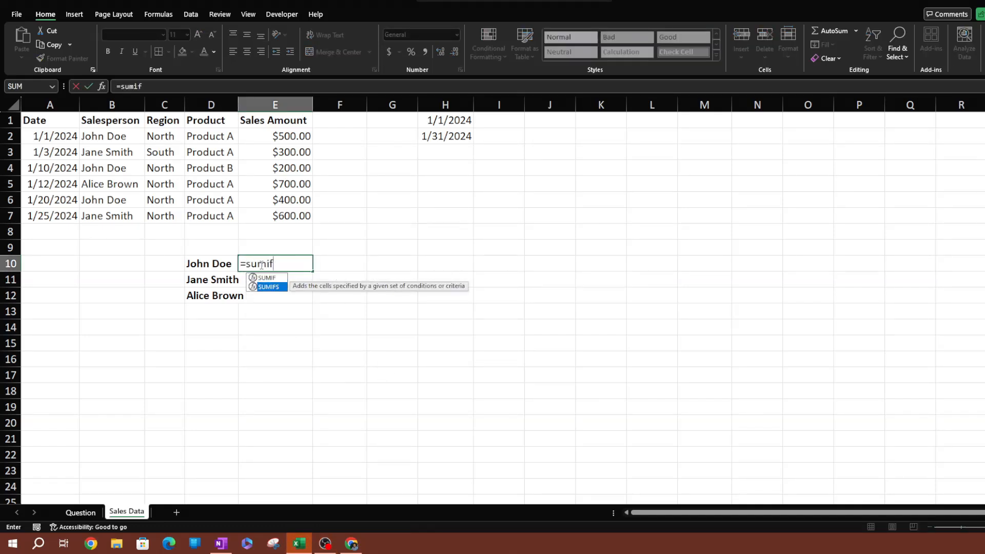
{"action": "key", "text": "Tab"}
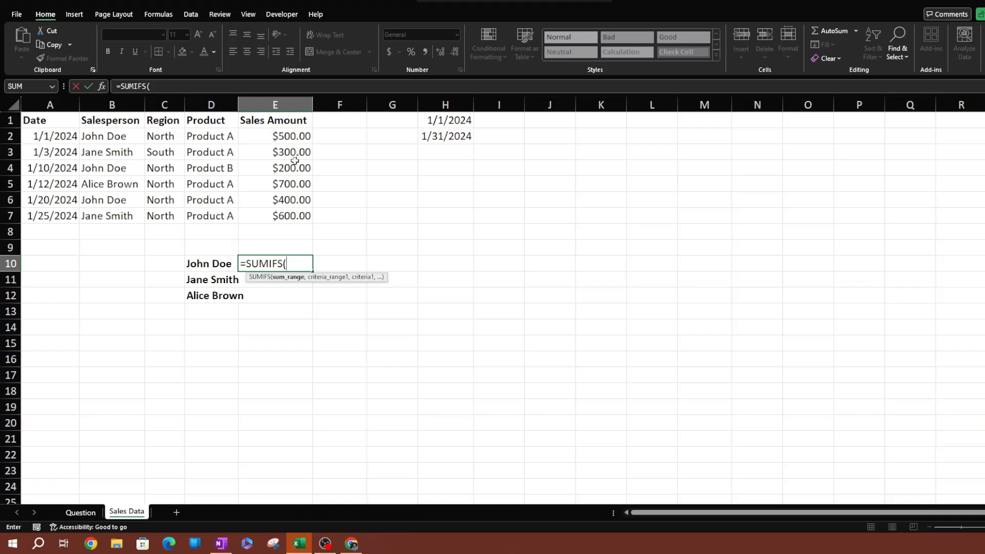
{"action": "left_click_drag", "start_coordinate": [297, 137], "coordinate": [290, 216]}
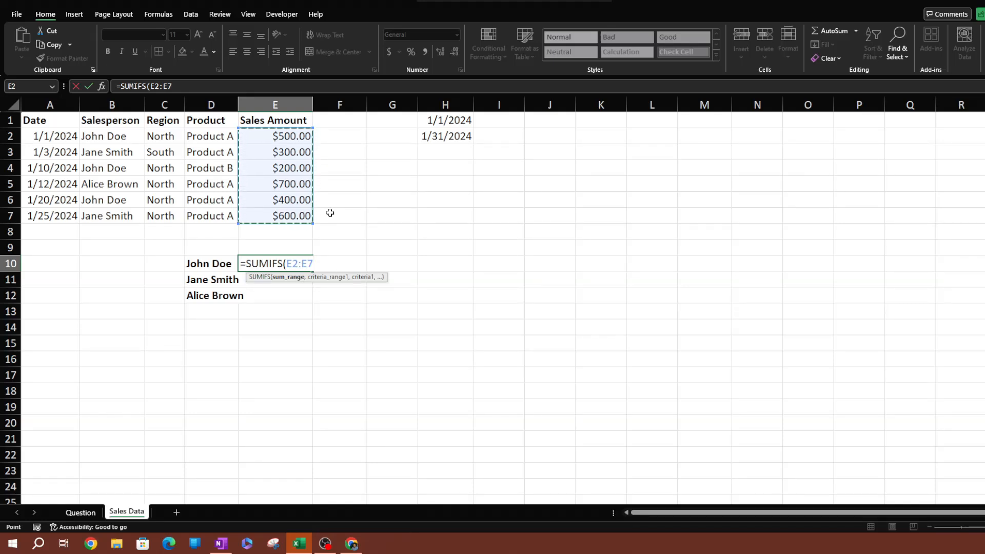
{"action": "type", "text": ","}
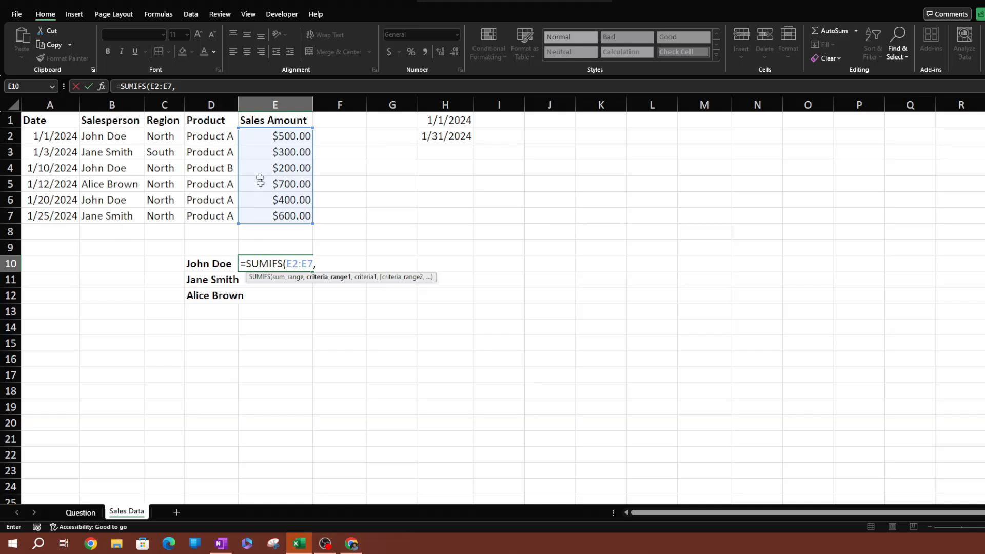
Step: Add the first criterion to the SUMIFS formula: range B2:B7 matching the salesperson's full name from D10 as quoted text
{"action": "left_click", "coordinate": [105, 136]}
{"action": "left_click_drag", "start_coordinate": [105, 136], "coordinate": [105, 214]}
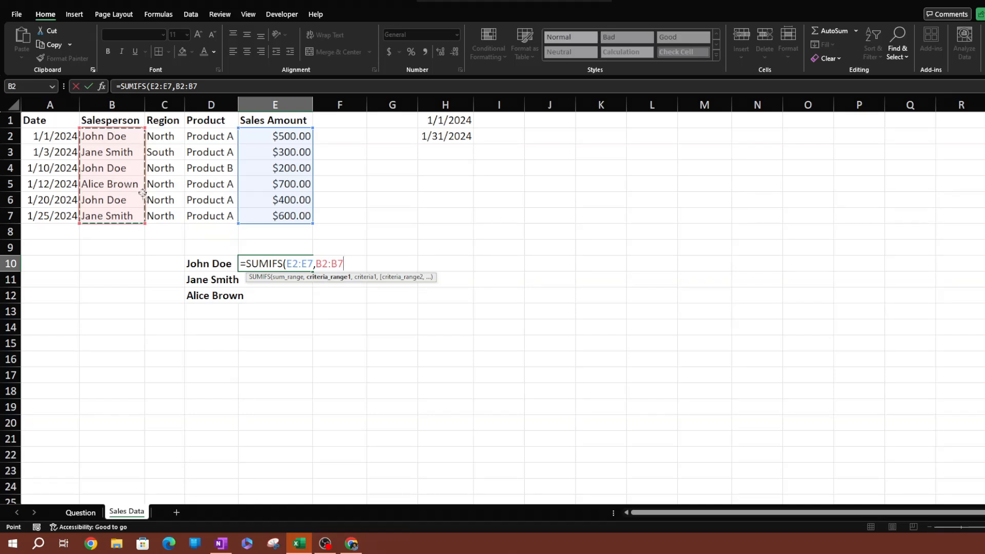
{"action": "type", "text": ","}
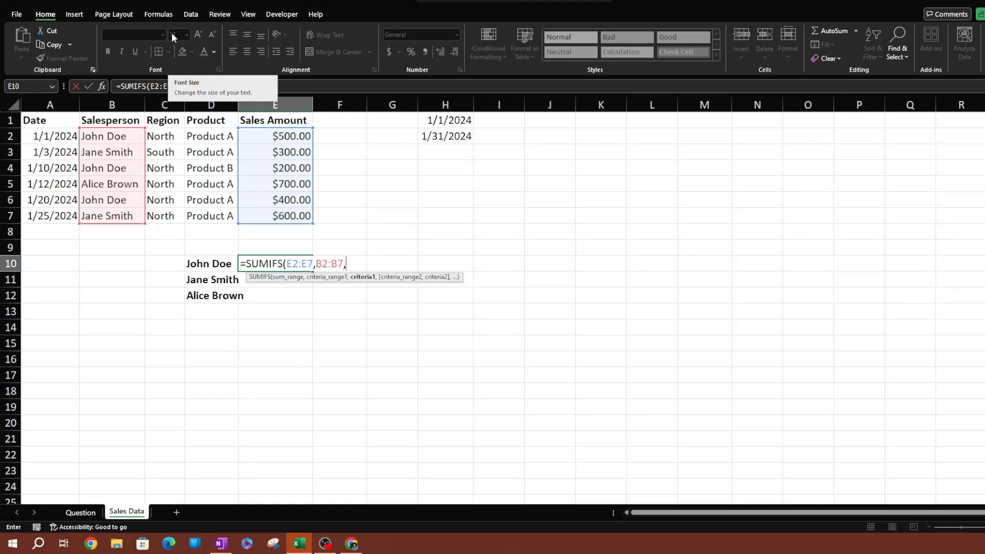
{"action": "type", "text": "\"John "}
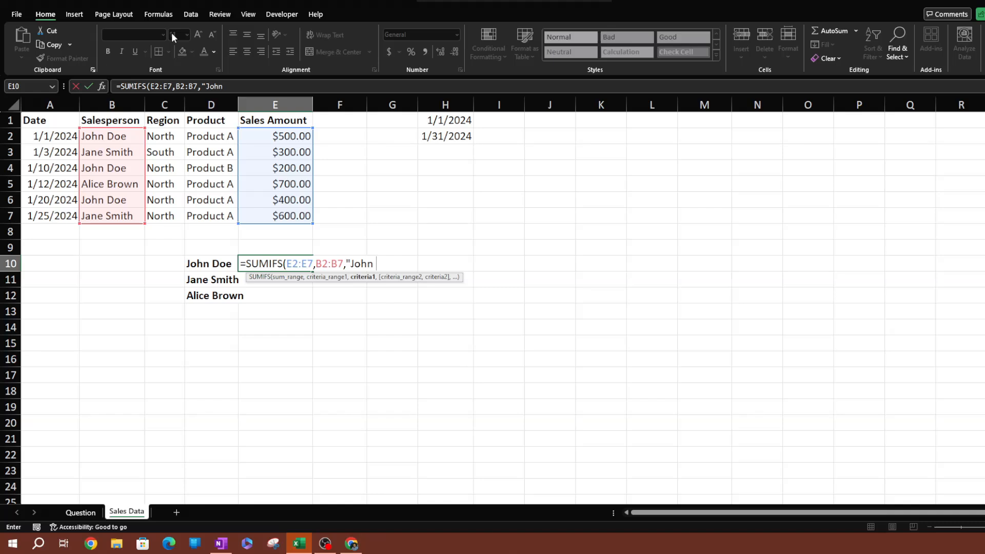
{"action": "type", "text": "Doe"}
{"action": "type", "text": ","}
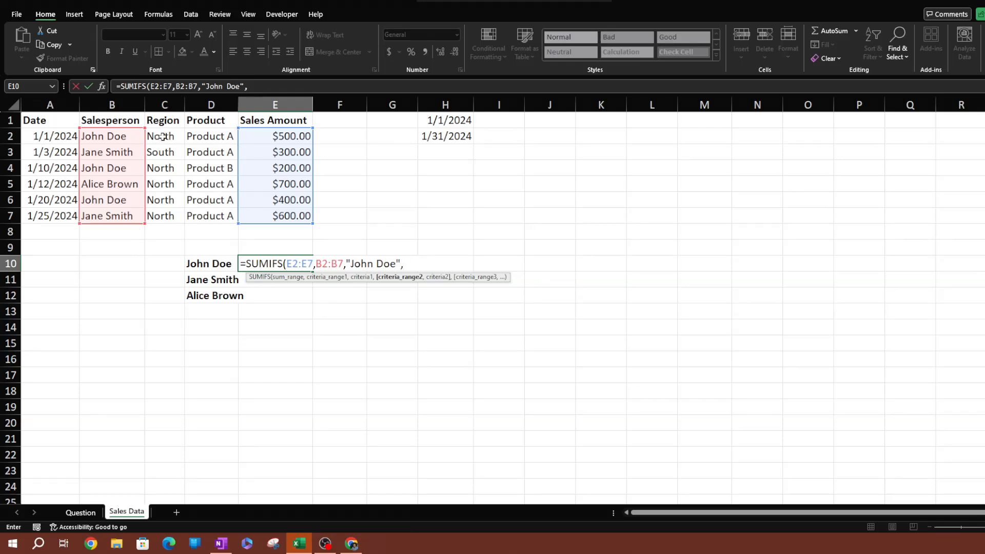
Step: Add the region criterion "North" on C2:C7 and the product criterion "Product A" on D2:D7 to the SUMIFS formula
{"action": "left_click_drag", "start_coordinate": [163, 137], "coordinate": [163, 214]}
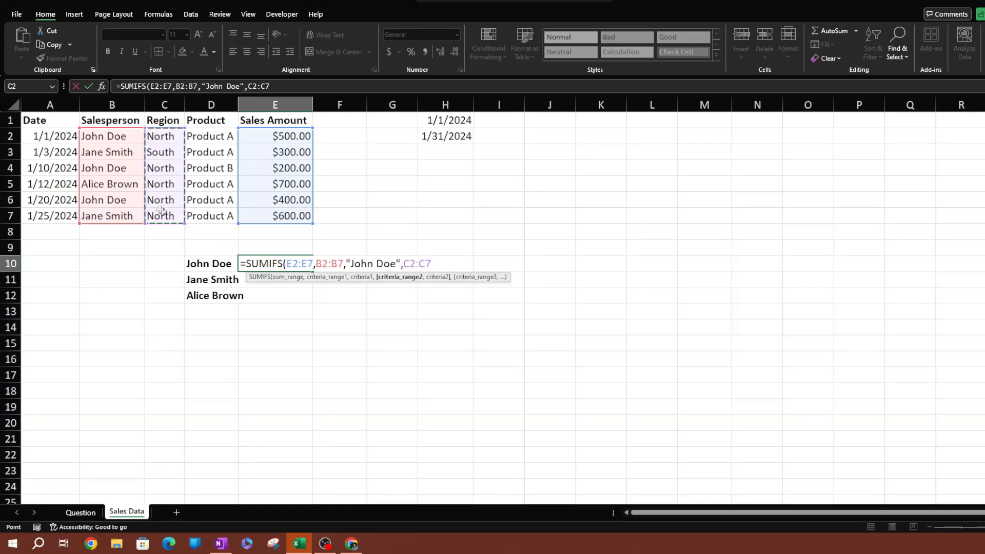
{"action": "type", "text": ","}
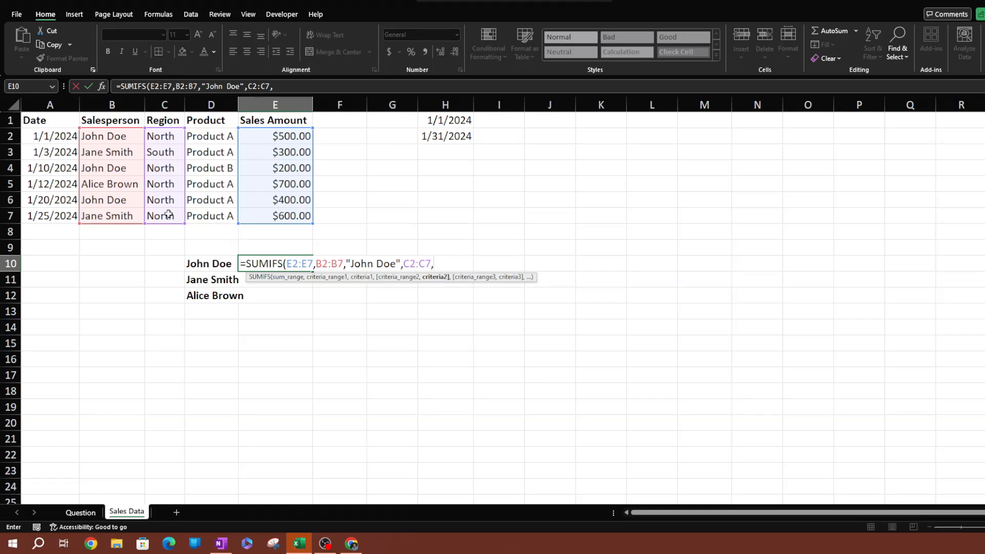
{"action": "type", "text": "\"North\","}
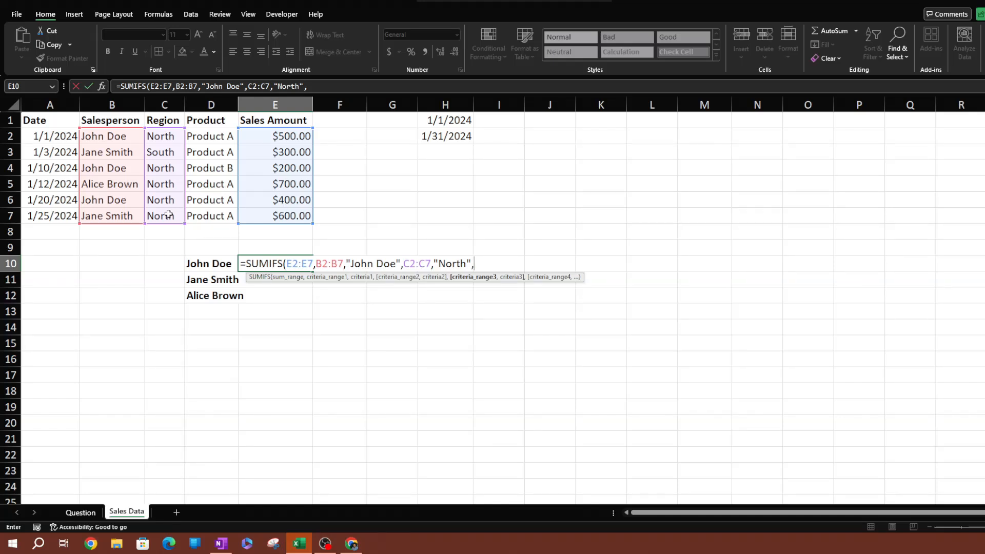
{"action": "left_click", "coordinate": [214, 135]}
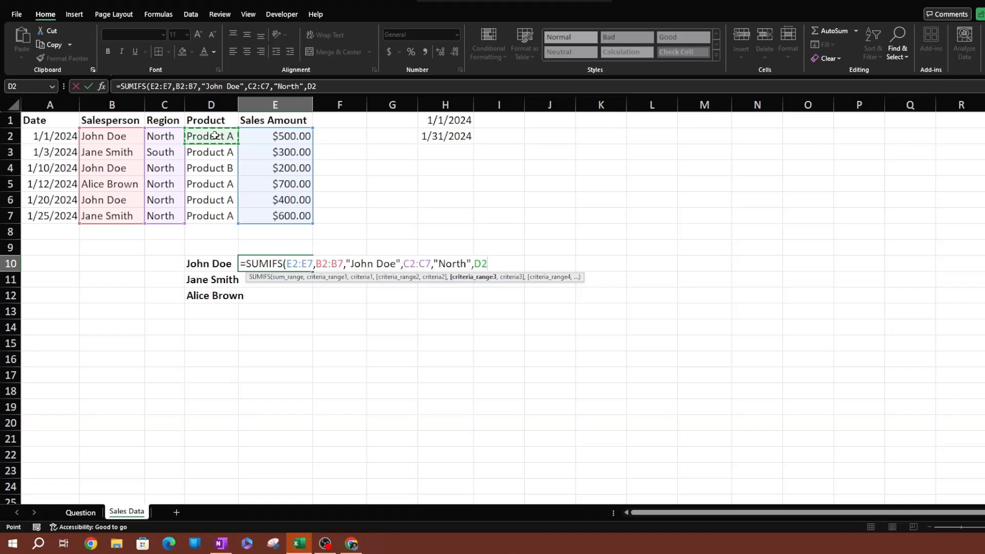
{"action": "left_click_drag", "start_coordinate": [215, 136], "coordinate": [228, 216]}
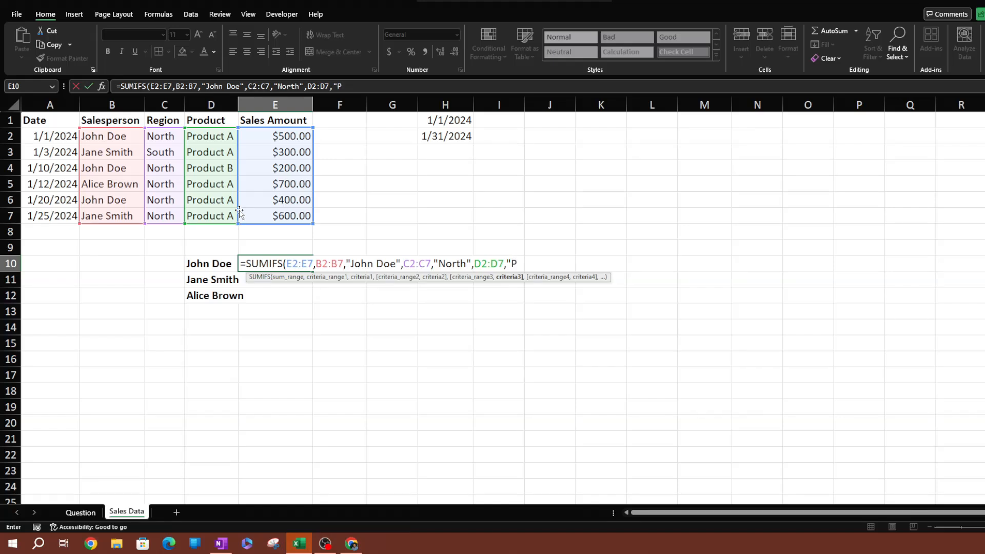
{"action": "type", "text": "oduct A\","}
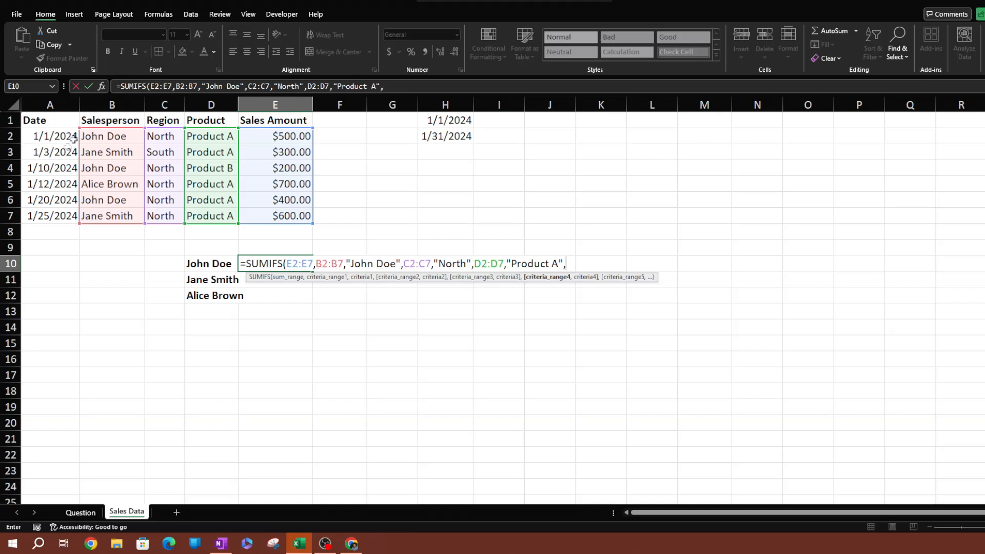
Step: Add the start-date criterion to the SUMIFS formula: range A2:A7 with the condition ">="&H1
{"action": "left_click_drag", "start_coordinate": [50, 137], "coordinate": [54, 220]}
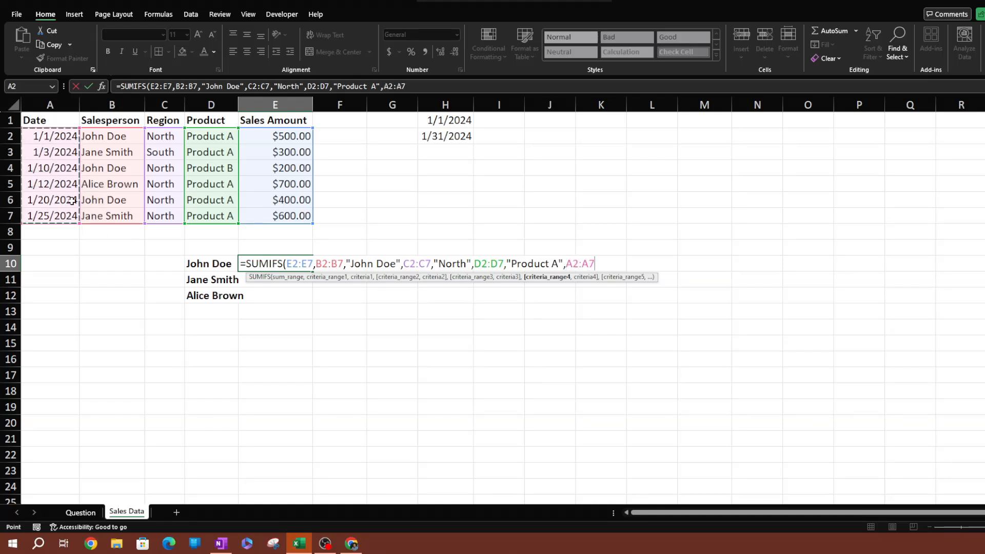
{"action": "type", "text": ", \">="}
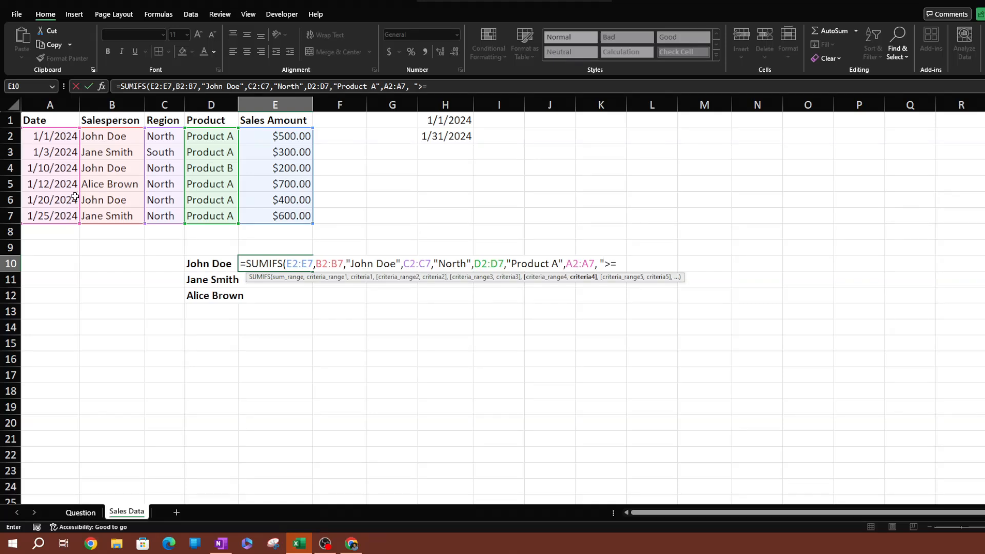
{"action": "type", "text": "&"}
{"action": "left_click", "coordinate": [459, 120]}
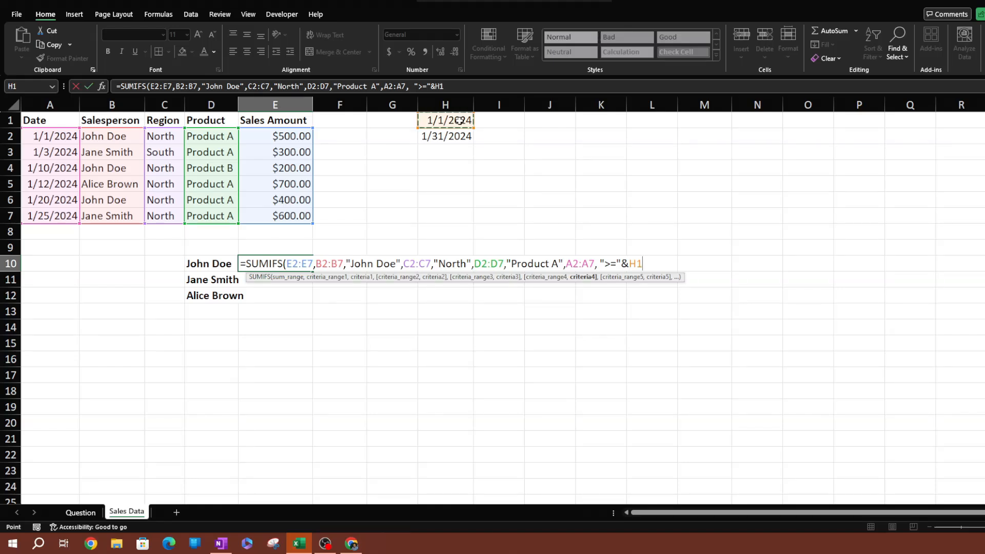
Step: Complete the SUMIFS formula with the end-date criterion: range A2:A7 with the condition "<="&H2
{"action": "type", "text": ","}
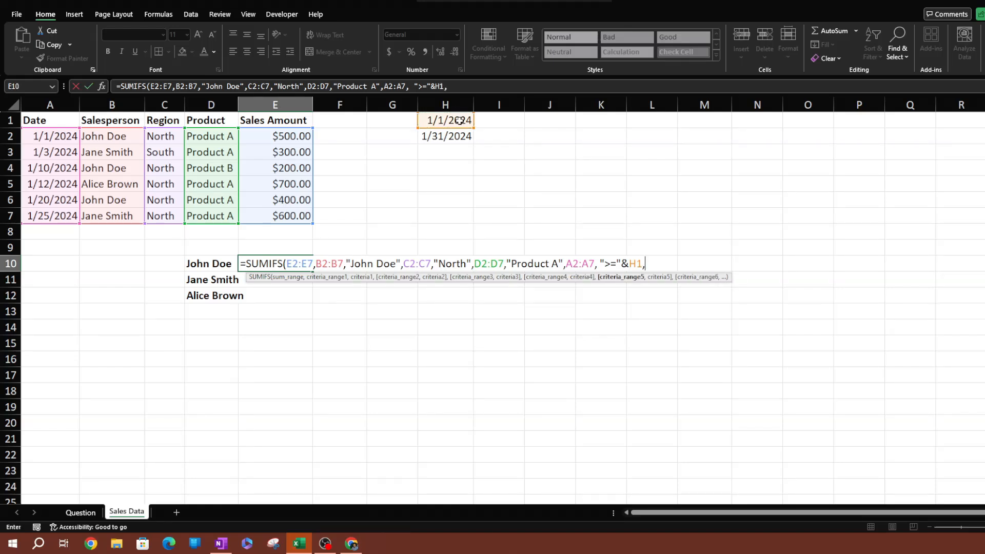
{"action": "left_click_drag", "start_coordinate": [59, 136], "coordinate": [57, 215]}
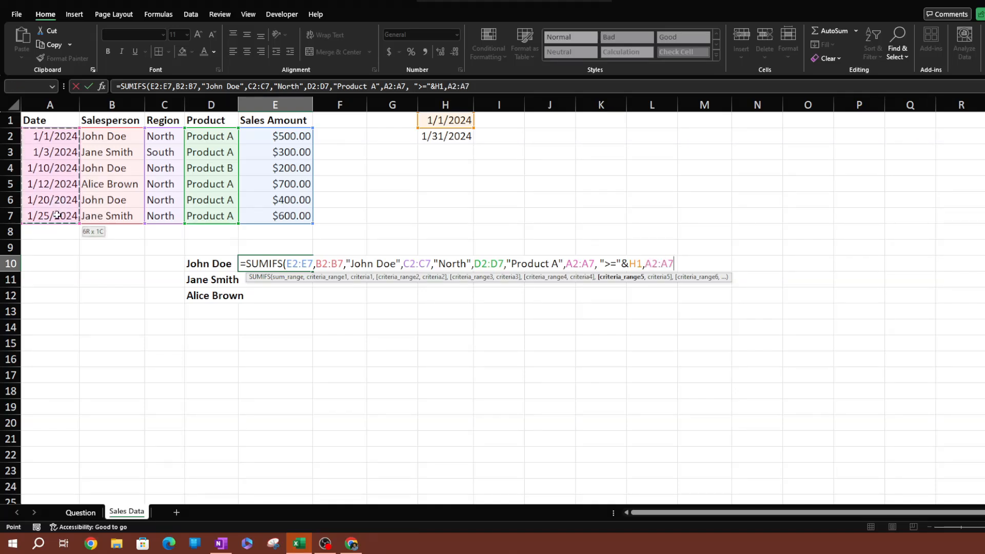
{"action": "left_click_drag", "start_coordinate": [58, 216], "coordinate": [74, 206]}
{"action": "type", "text": ",\"<="}
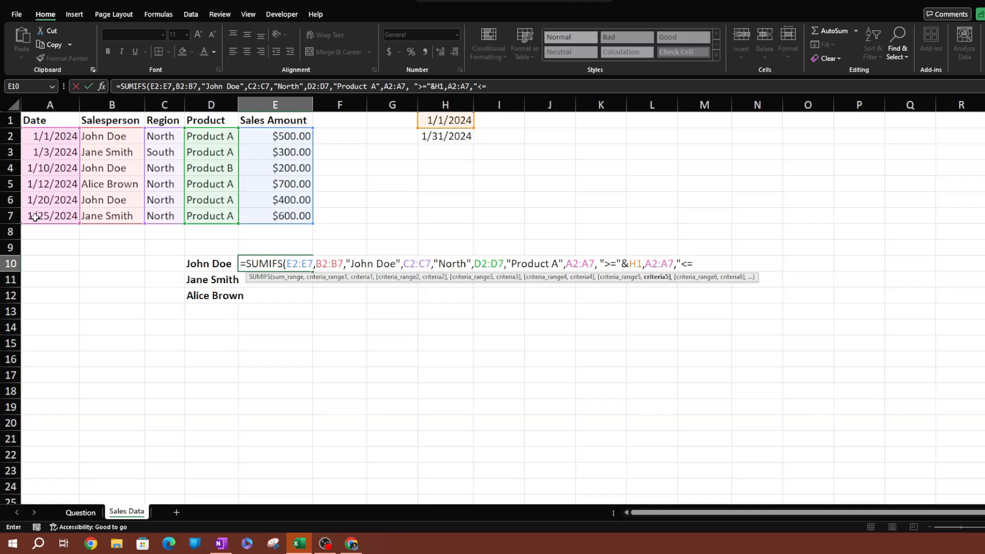
{"action": "type", "text": "&"}
{"action": "left_click", "coordinate": [445, 143]}
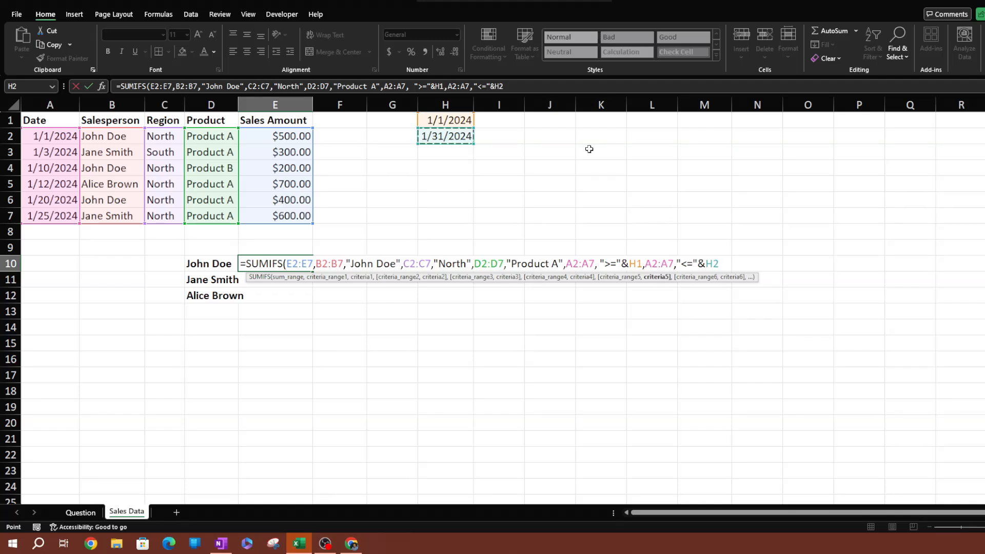
{"action": "type", "text": ")"}
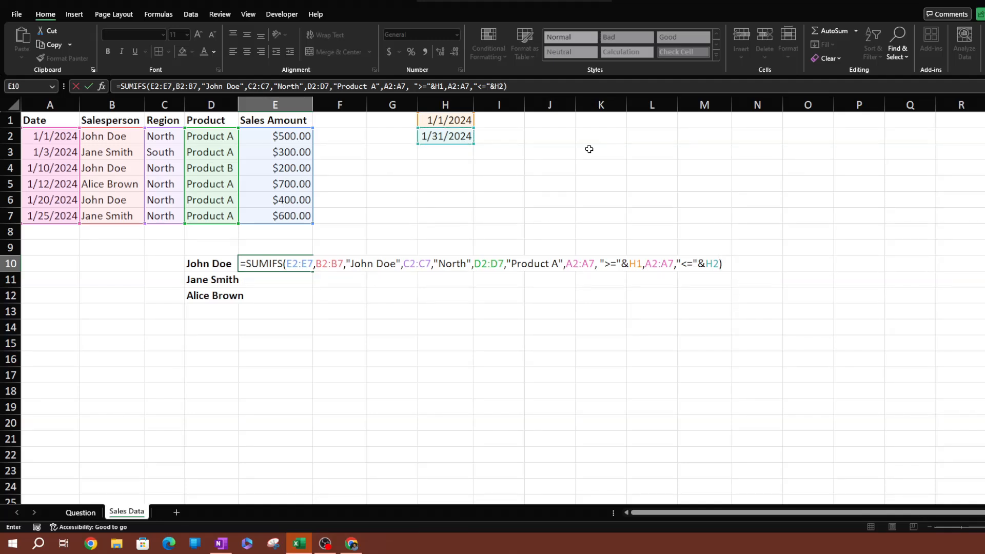
{"action": "key", "text": "Return"}
{"action": "left_click", "coordinate": [339, 311]}
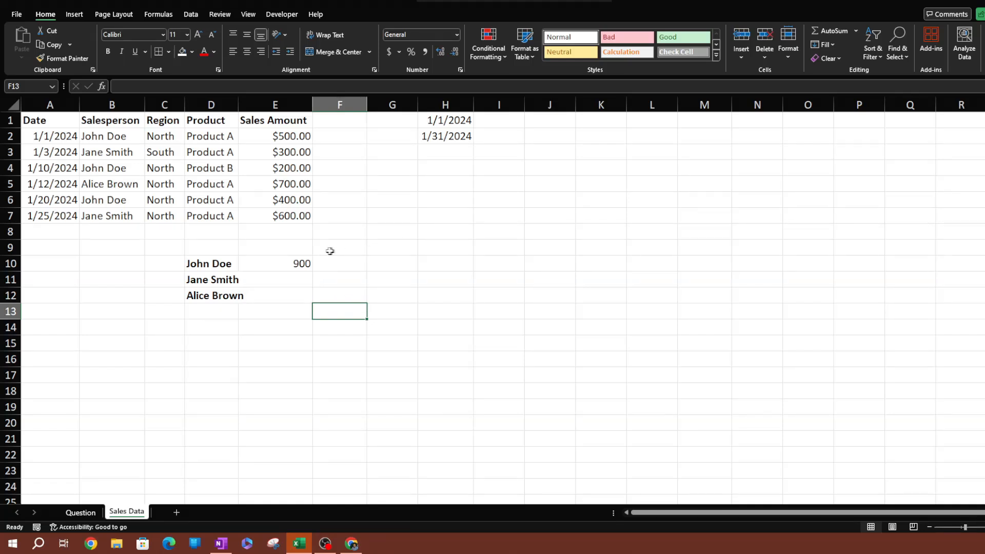
Step: Apply the Accounting number format with a dollar sign to the totals range E10:E12
{"action": "left_click", "coordinate": [297, 266]}
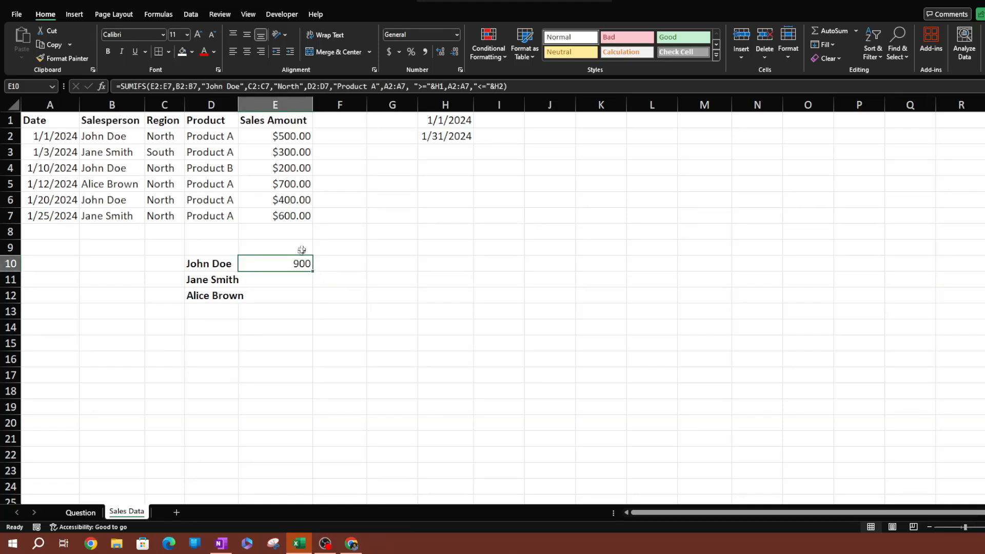
{"action": "left_click_drag", "start_coordinate": [294, 275], "coordinate": [294, 294]}
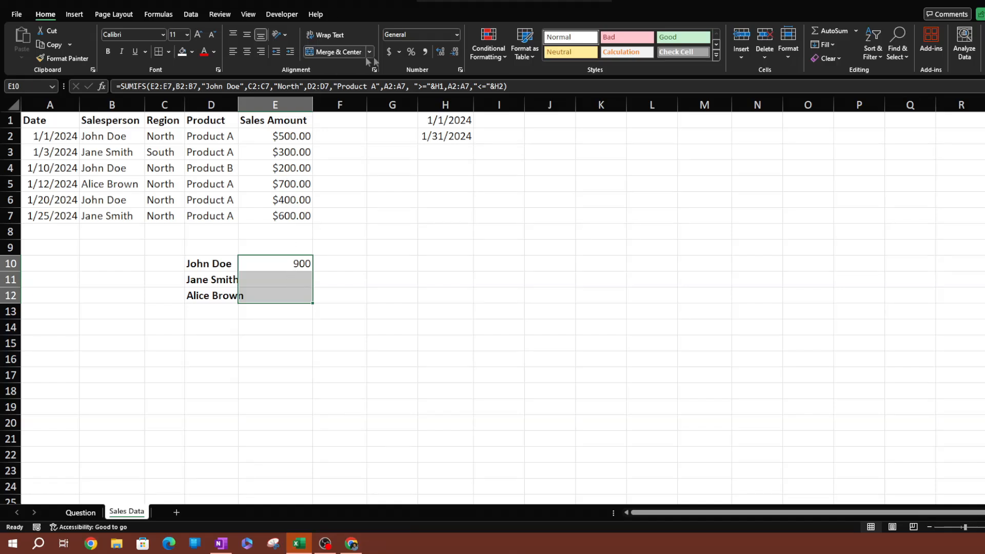
{"action": "left_click", "coordinate": [389, 51]}
{"action": "left_click", "coordinate": [351, 263]}
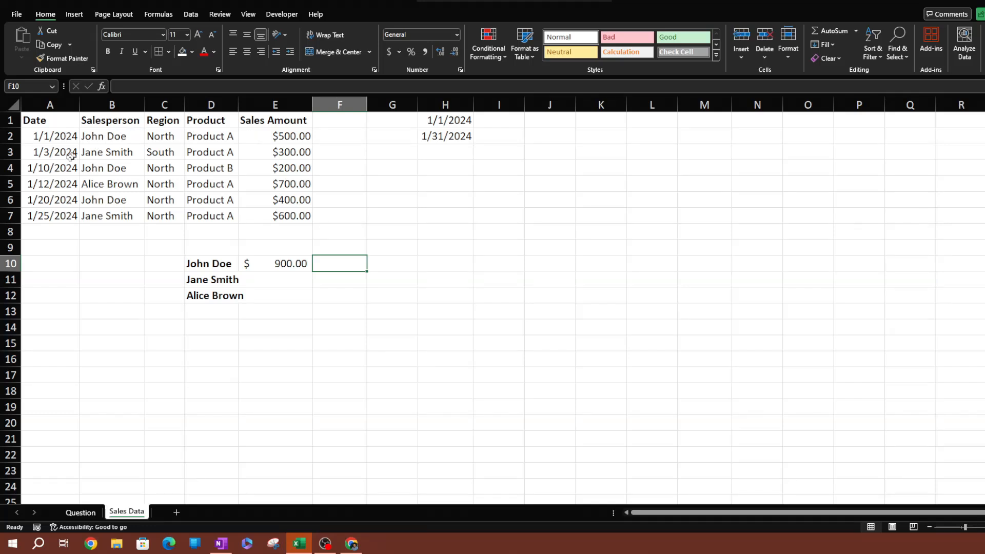
Step: Review the criteria values in row 2 and check the combined sum of E2 and E6 against the total in E10
{"action": "left_click", "coordinate": [85, 138]}
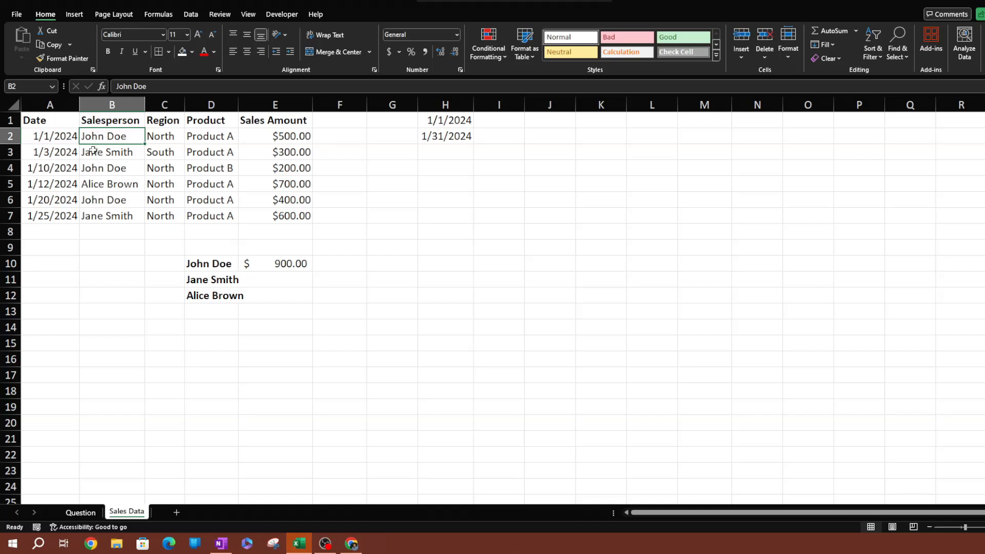
{"action": "left_click", "coordinate": [162, 136]}
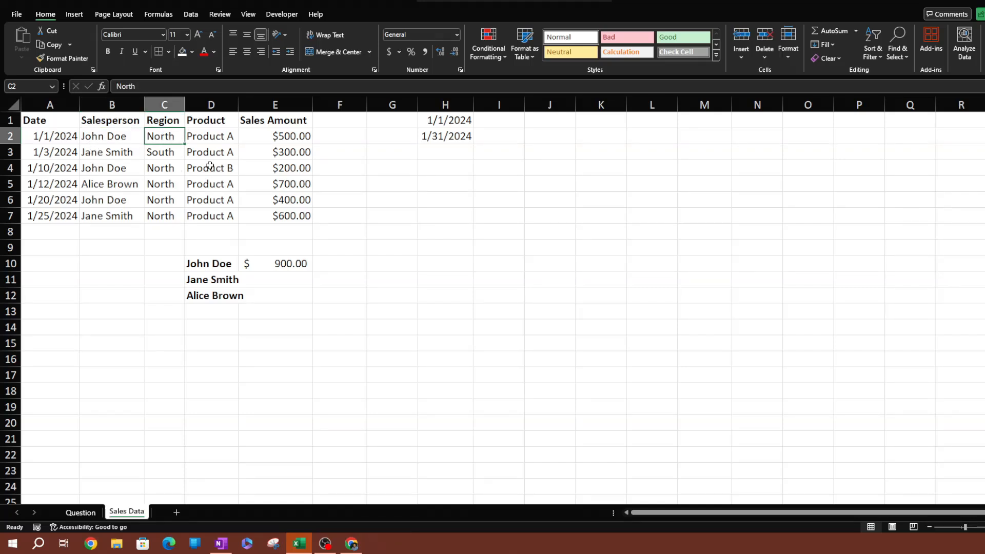
{"action": "left_click", "coordinate": [210, 133]}
{"action": "left_click", "coordinate": [282, 137]}
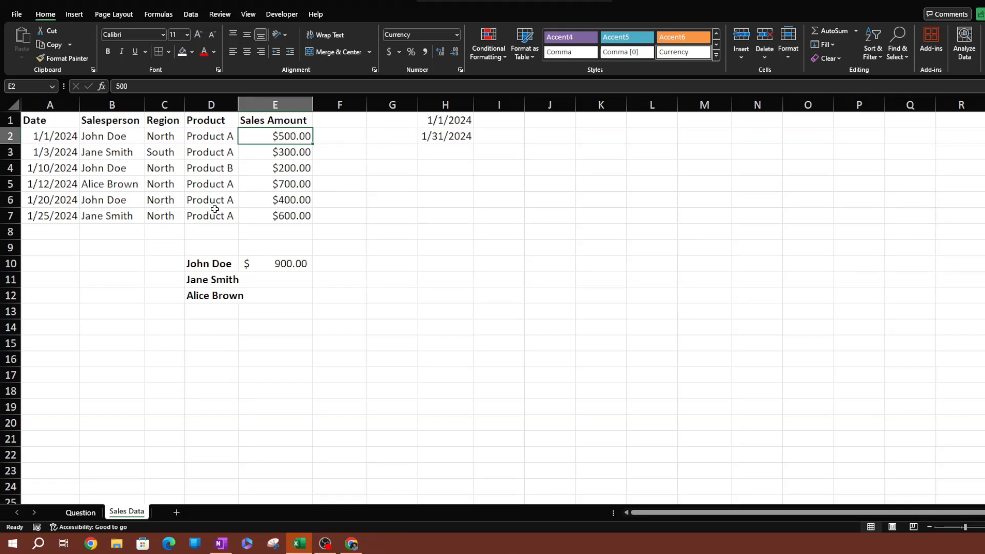
{"action": "left_click", "coordinate": [292, 200], "text": "ctrl"}
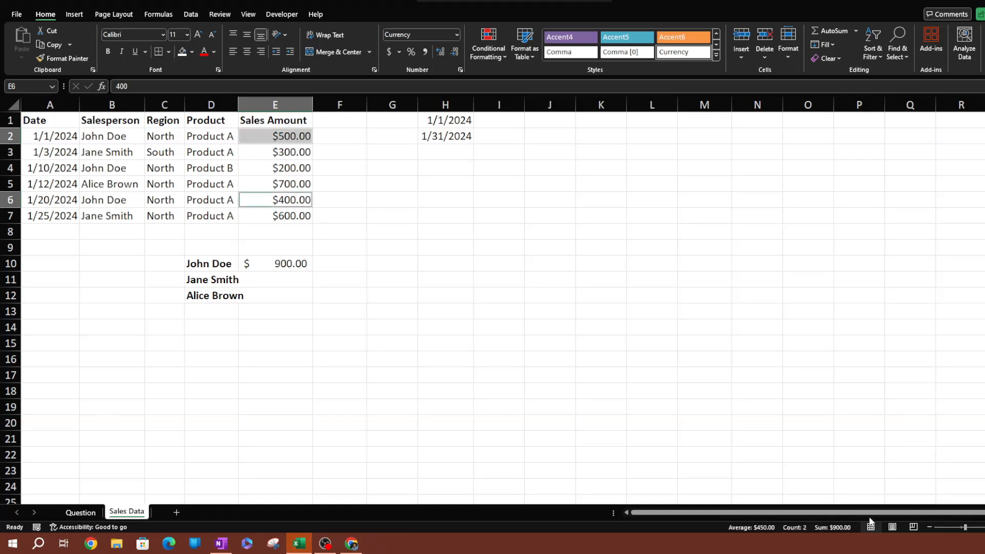
{"action": "left_click", "coordinate": [389, 231]}
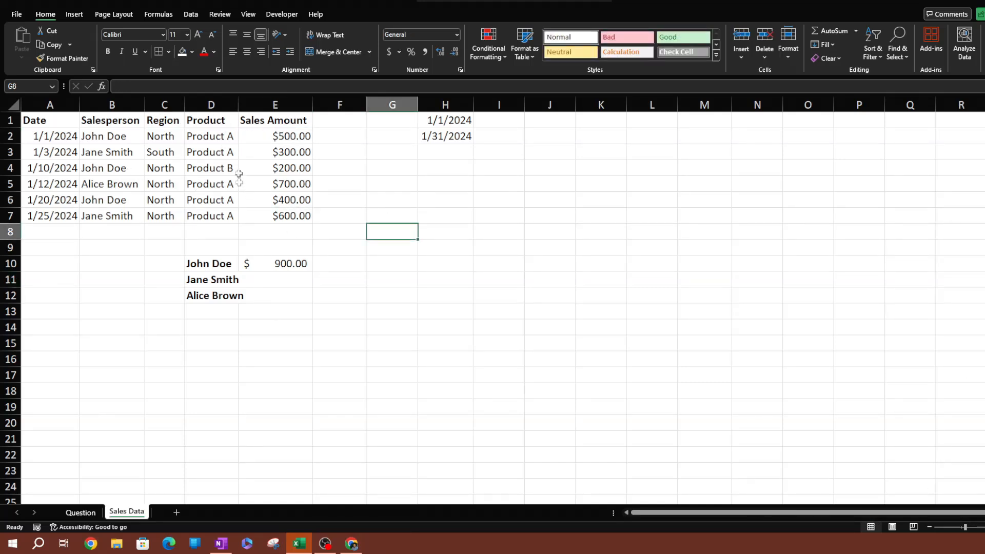
Step: Change the product in D4 to Product A to test the SUMIFS formula
{"action": "left_click", "coordinate": [162, 169]}
{"action": "left_click", "coordinate": [203, 165]}
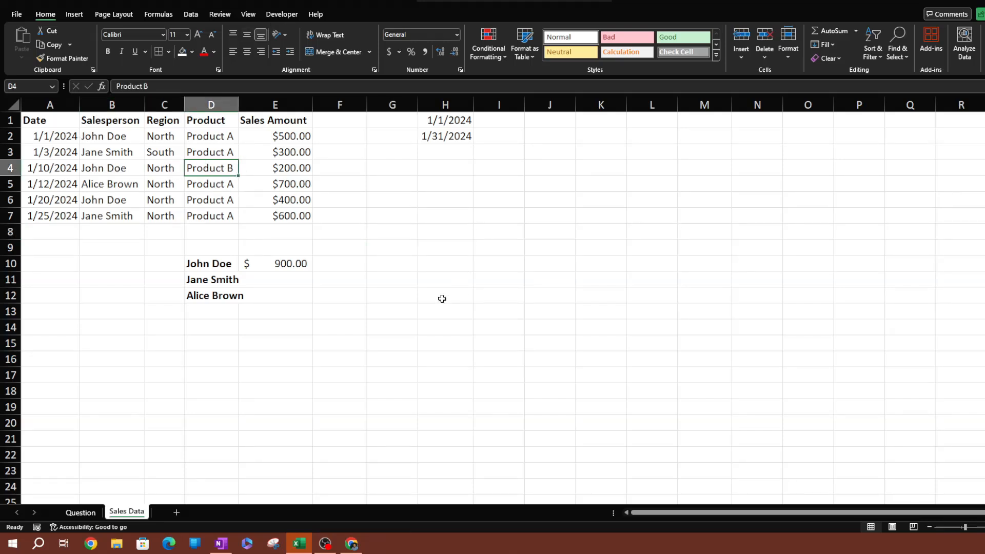
{"action": "left_click", "coordinate": [191, 86]}
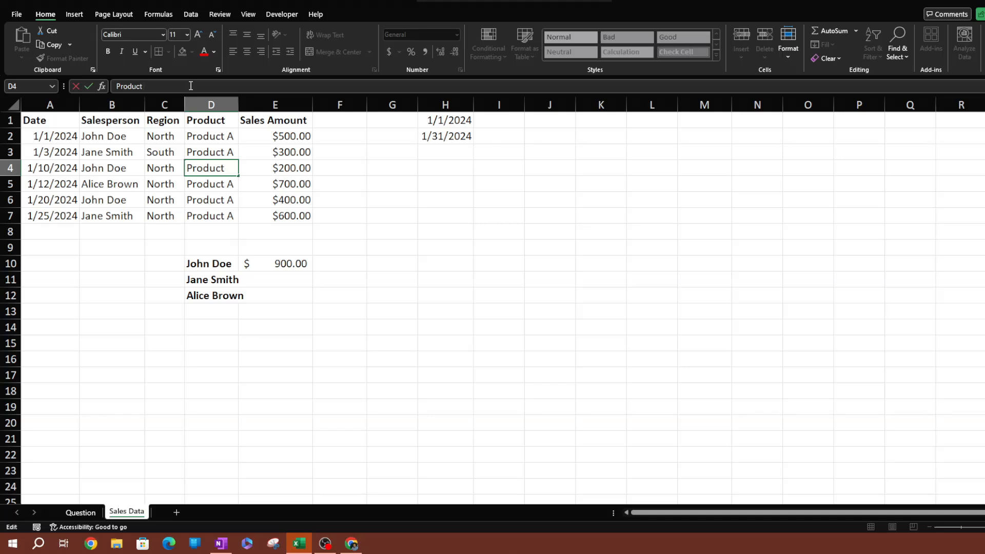
{"action": "key", "text": "Return"}
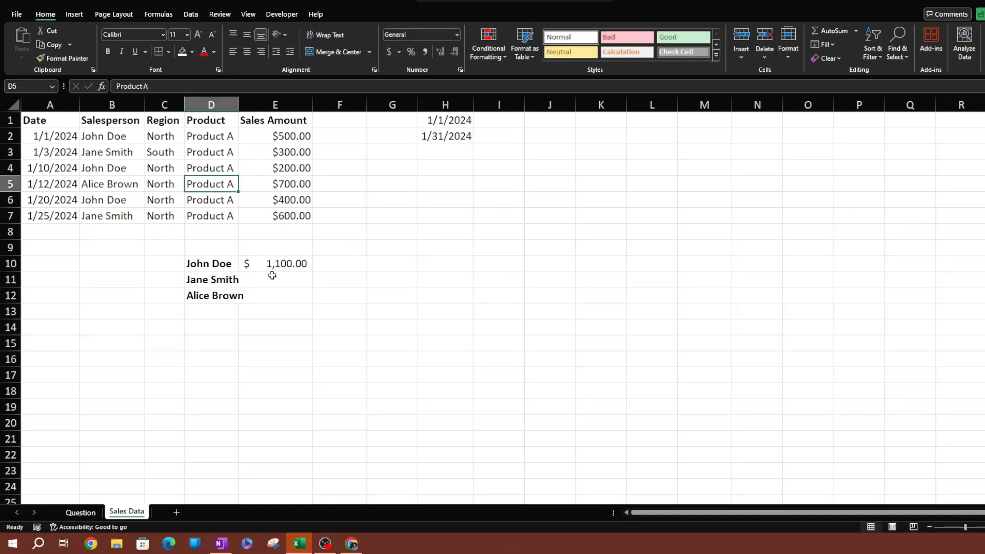
Step: Check the combined sum of E2, E4 and E6 against E10, and undo the product change in D4
{"action": "left_click", "coordinate": [287, 135]}
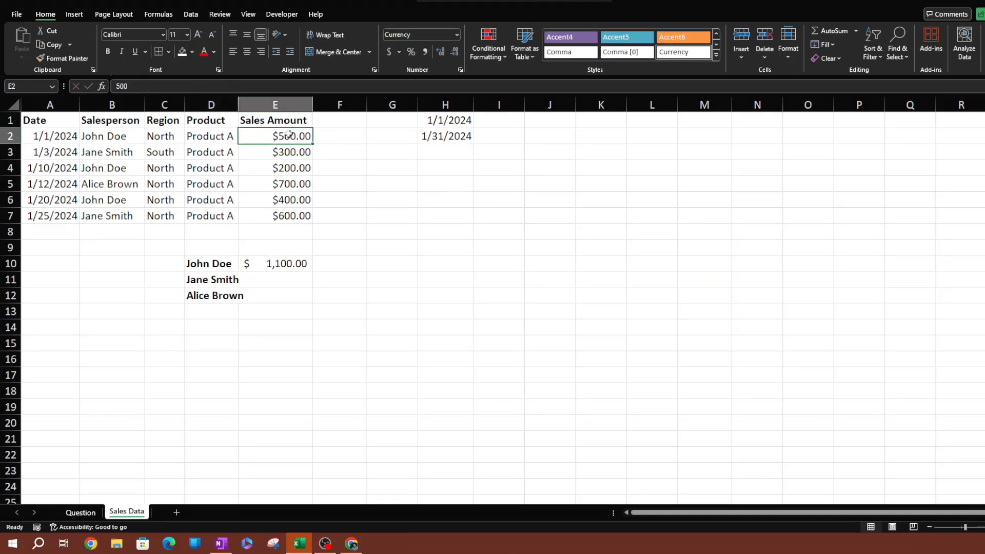
{"action": "left_click", "coordinate": [274, 168], "text": "ctrl"}
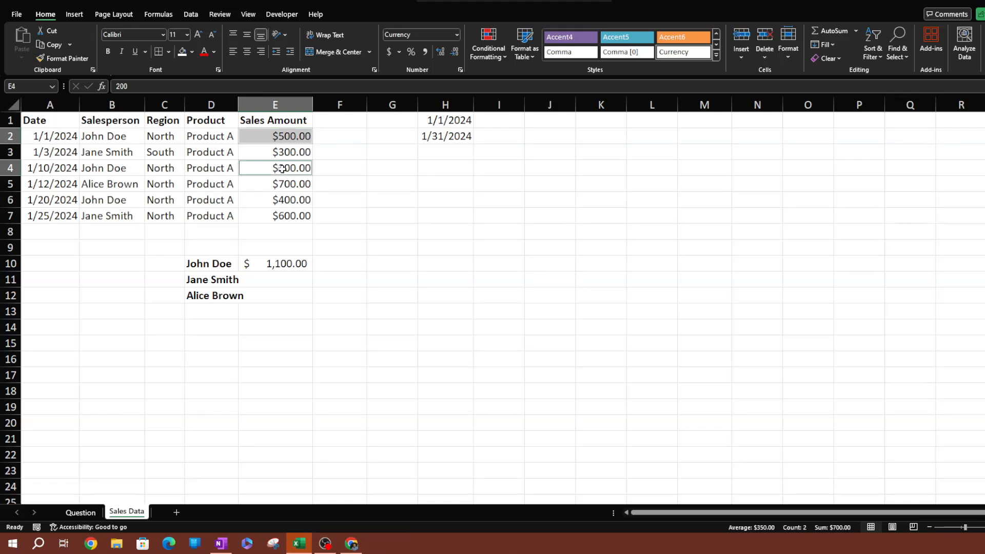
{"action": "left_click", "coordinate": [290, 202], "text": "ctrl"}
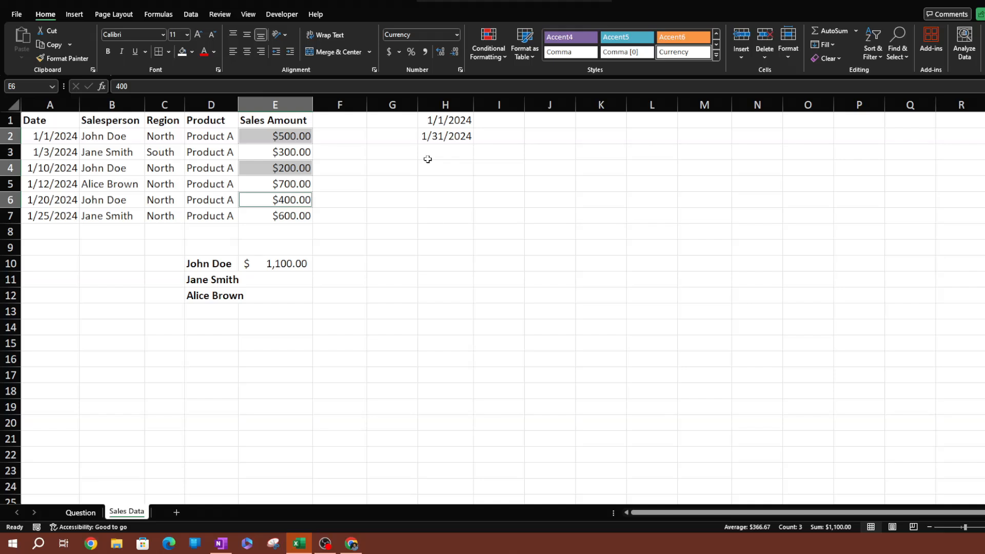
{"action": "key", "text": "ctrl+z"}
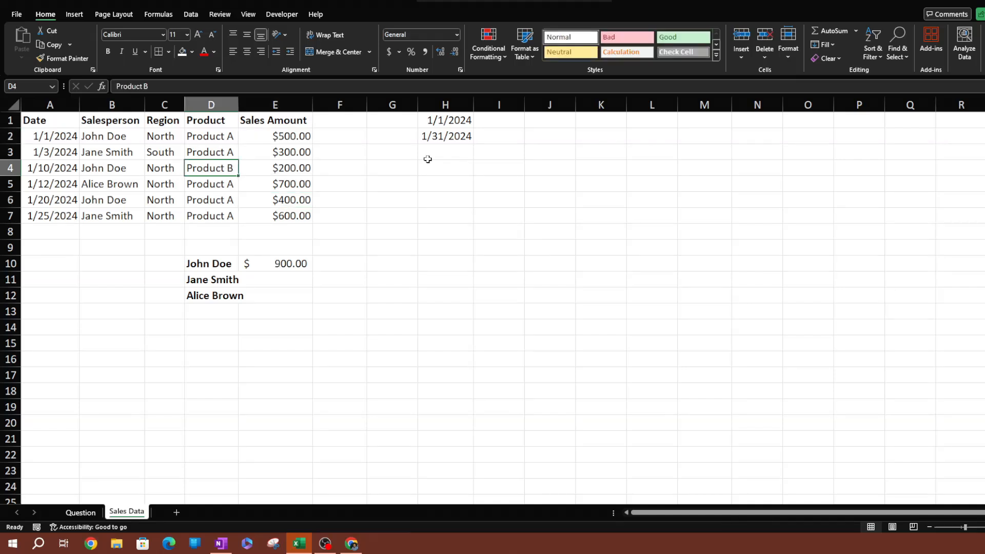
Step: Copy the full SUMIFS formula text from E10, leaving the cell's formula as it is
{"action": "left_click", "coordinate": [343, 305]}
{"action": "left_click", "coordinate": [291, 284]}
{"action": "left_click", "coordinate": [307, 265]}
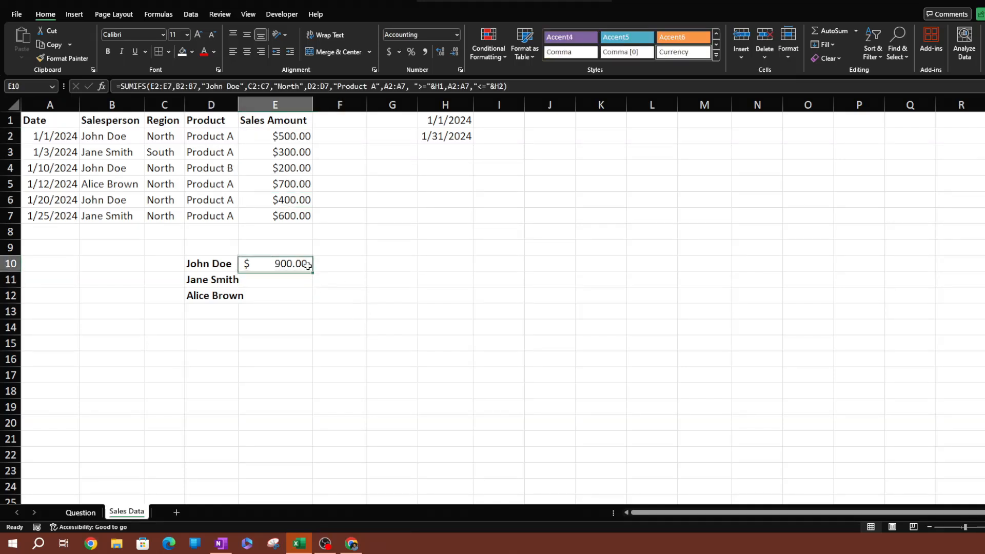
{"action": "left_click_drag", "start_coordinate": [526, 85], "coordinate": [115, 87]}
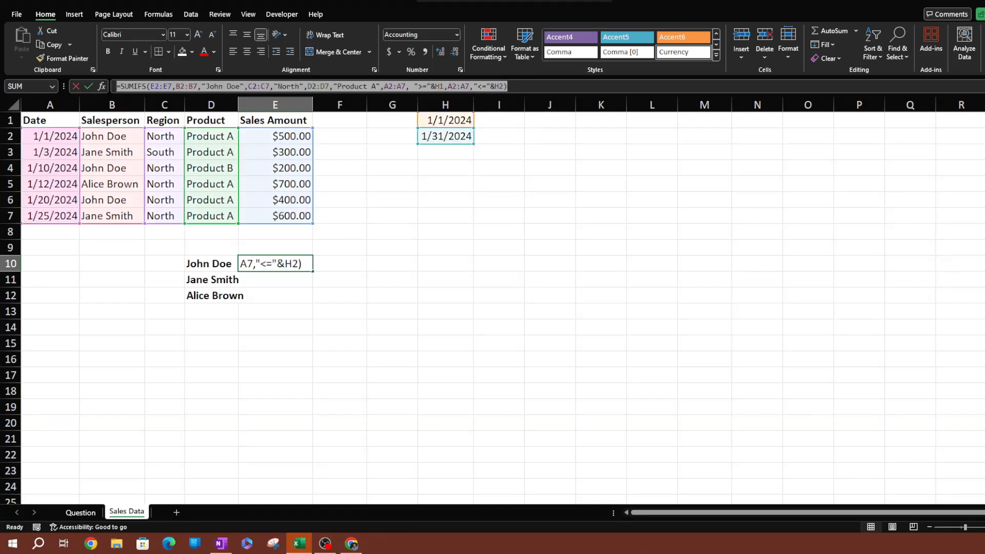
{"action": "key", "text": "ctrl+c"}
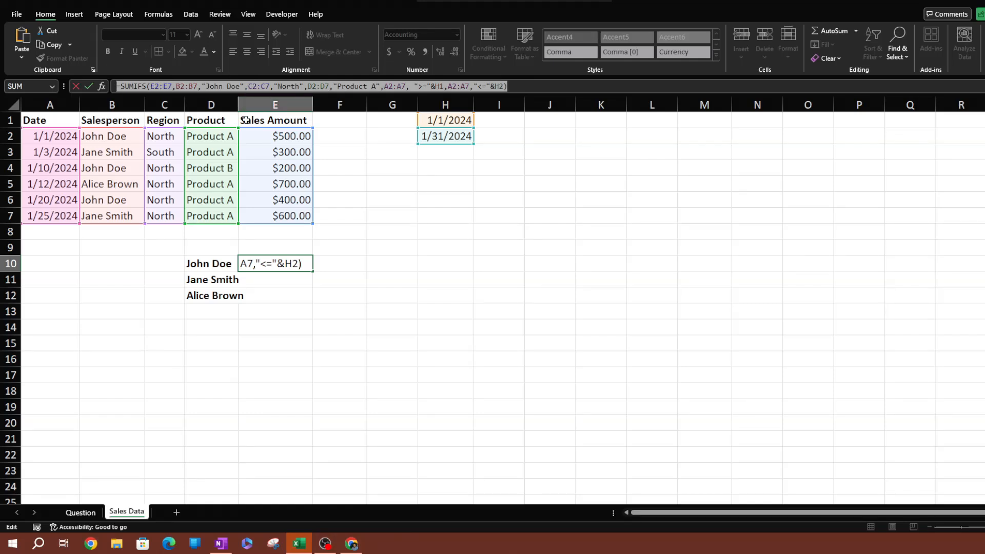
{"action": "key", "text": "ctrl+Return"}
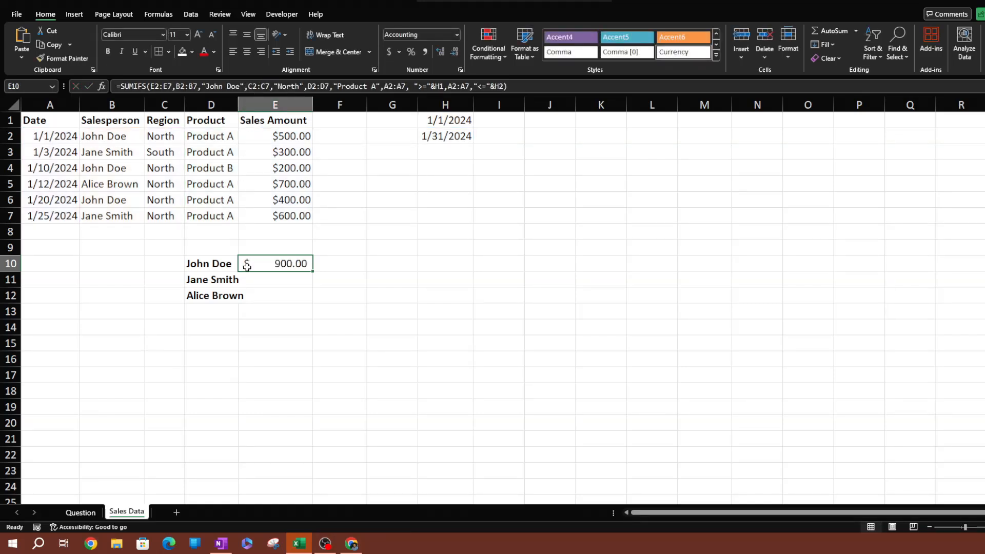
Step: Paste the SUMIFS formula into E11 and replace the salesperson criterion with the full name from D11
{"action": "left_click", "coordinate": [298, 285]}
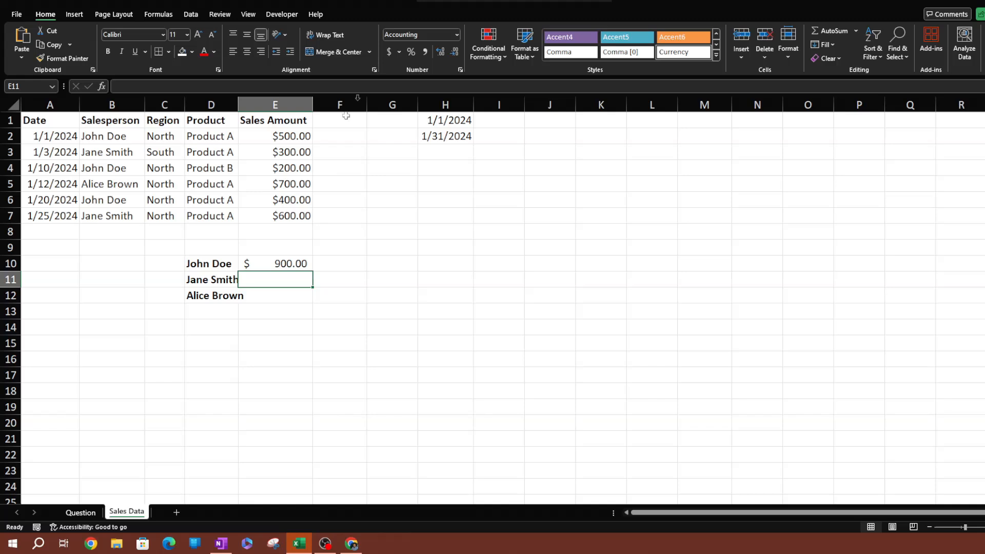
{"action": "left_click", "coordinate": [359, 86]}
{"action": "key", "text": "ctrl+v"}
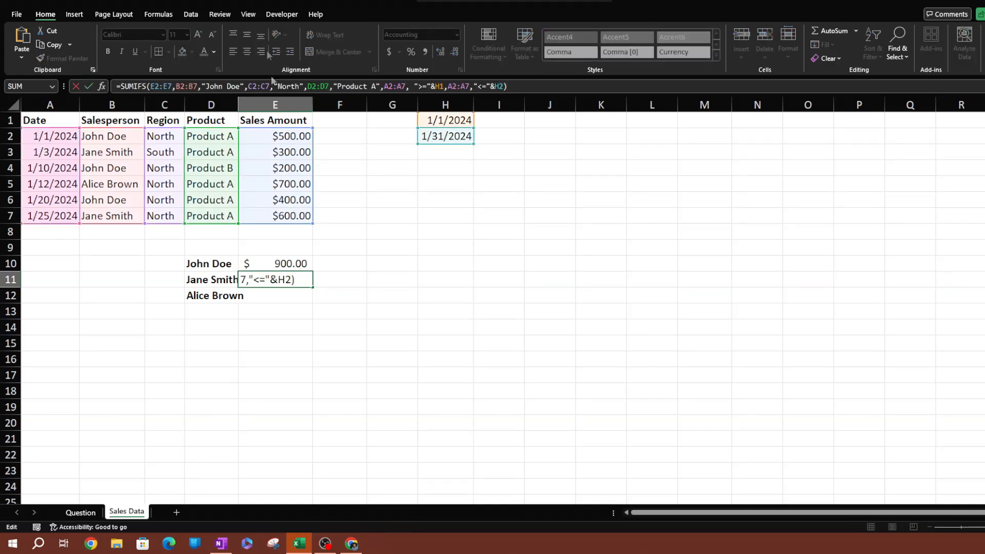
{"action": "left_click_drag", "start_coordinate": [237, 86], "coordinate": [206, 86]}
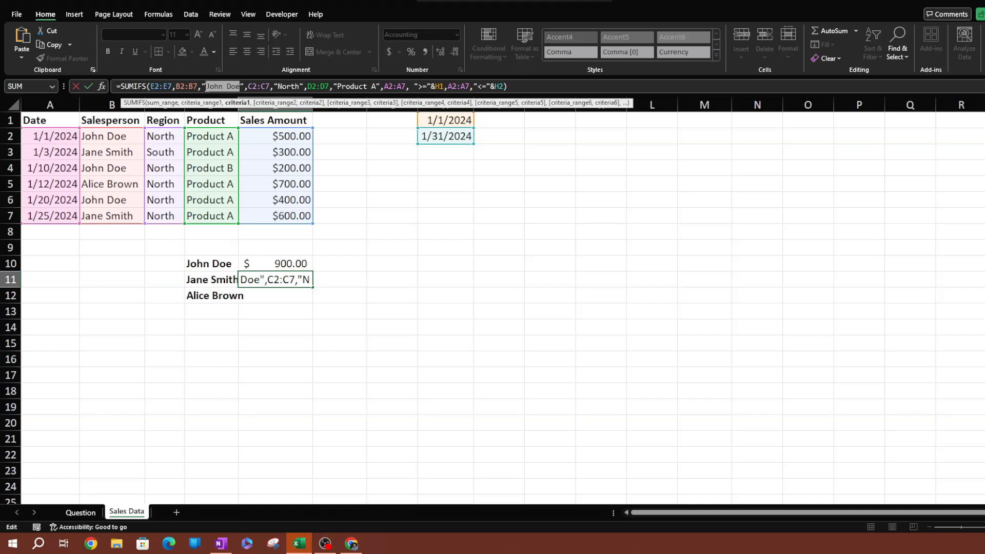
{"action": "type", "text": "Ja"}
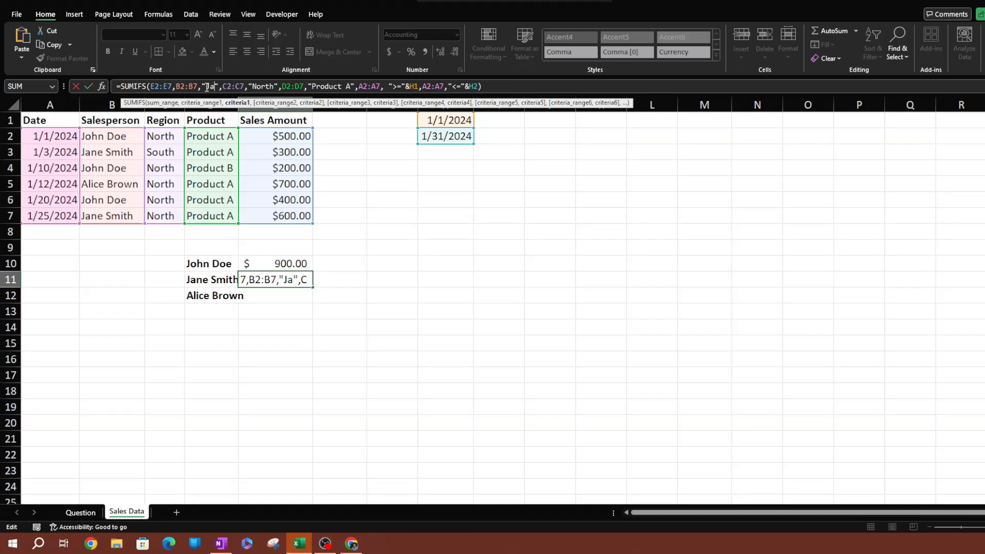
{"action": "type", "text": "ne Smith"}
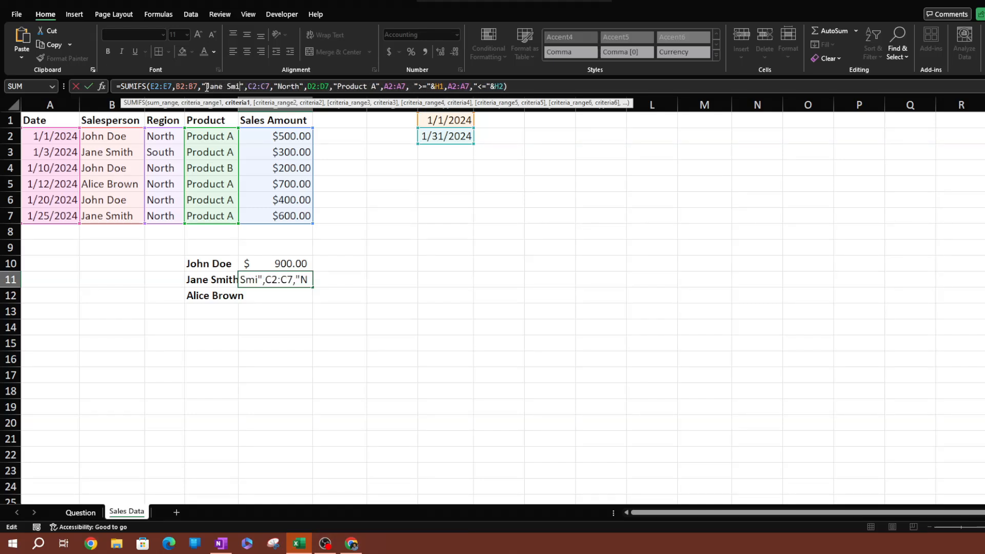
{"action": "key", "text": "Return"}
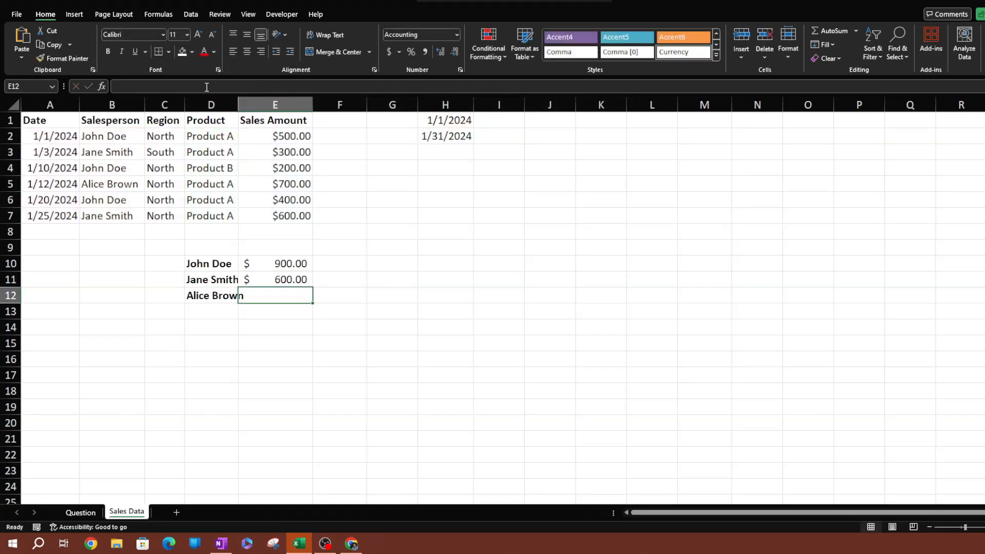
Step: Copy the full SUMIFS formula text from E11 without altering that cell's formula
{"action": "left_click", "coordinate": [286, 281]}
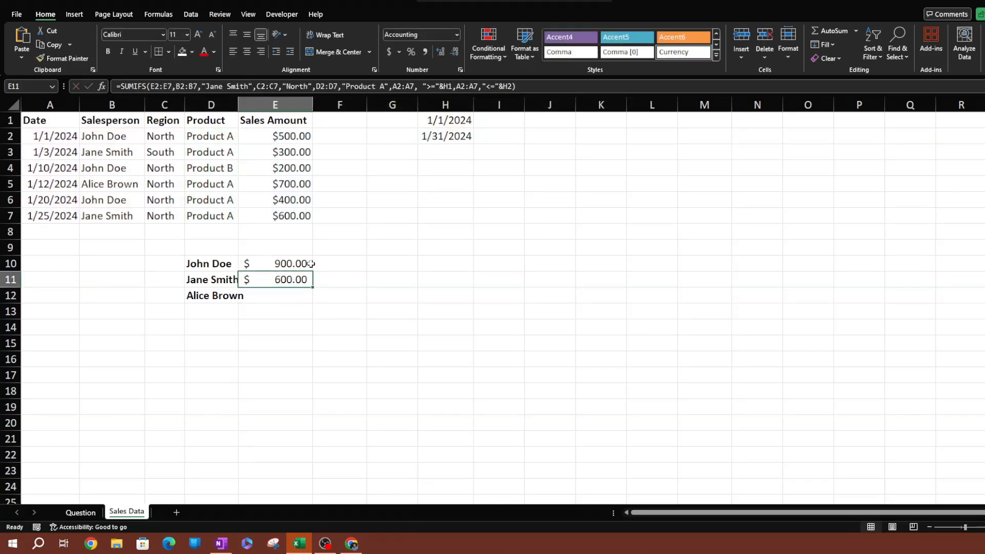
{"action": "triple_click", "coordinate": [531, 88]}
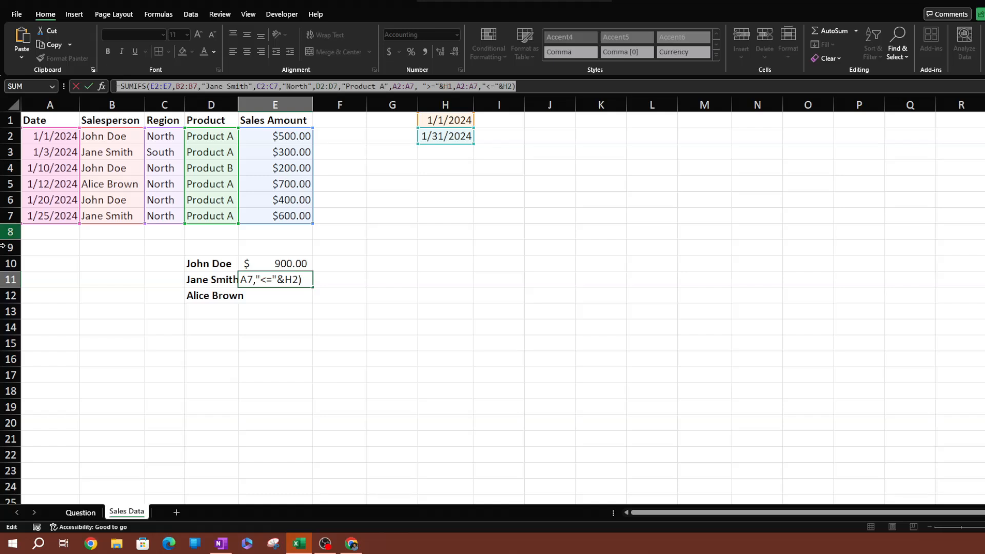
{"action": "key", "text": "Escape"}
{"action": "key", "text": "Down"}
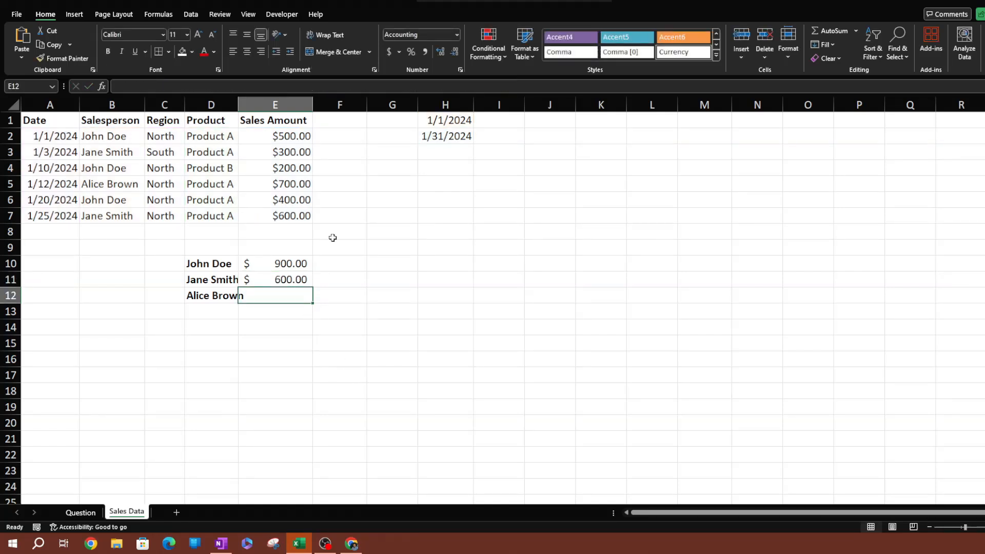
Step: Paste the SUMIFS formula into E12 and replace the salesperson criterion with the full name from D12
{"action": "left_click", "coordinate": [352, 87]}
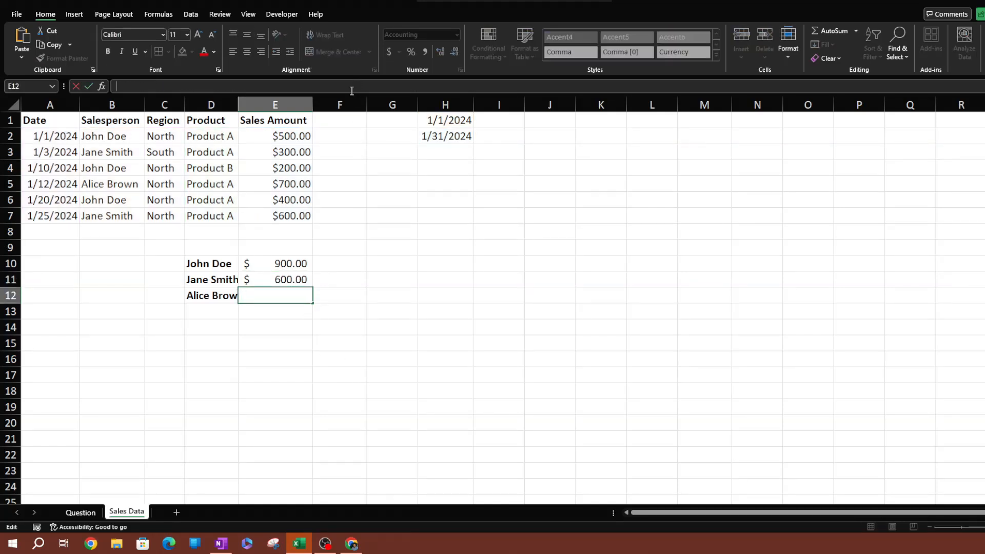
{"action": "key", "text": "ctrl+v"}
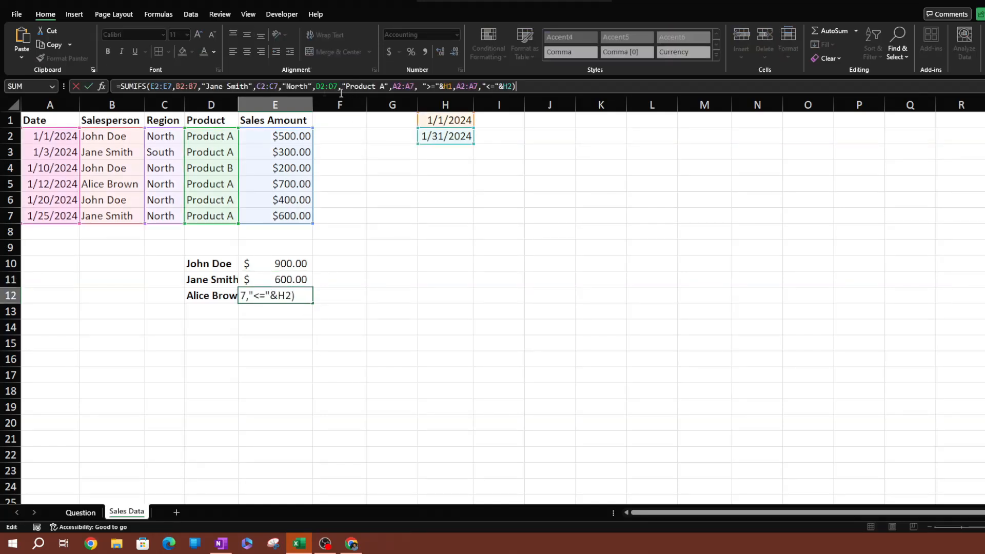
{"action": "left_click", "coordinate": [252, 86]}
{"action": "key", "text": "ctrl+shift+Left"}
{"action": "key", "text": "ctrl+shift+Left"}
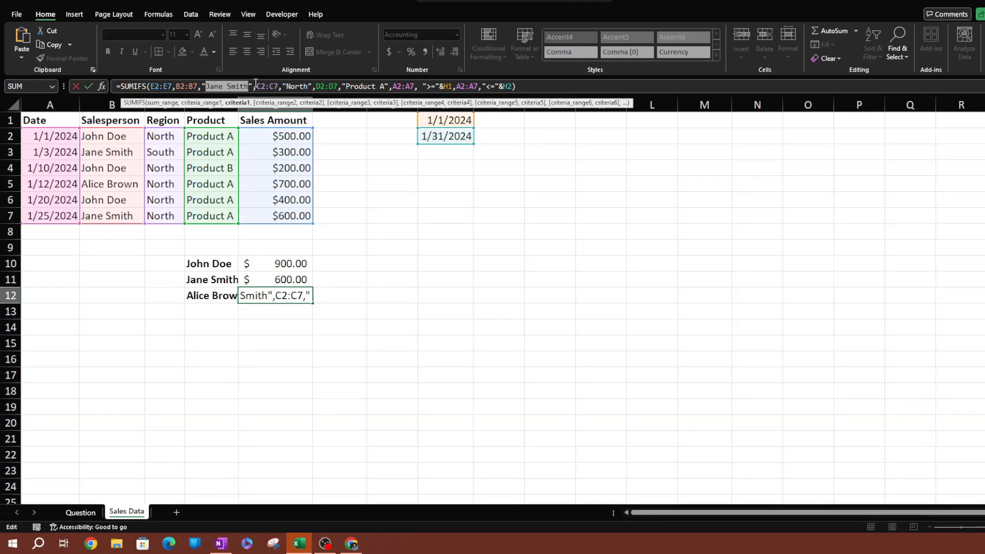
{"action": "type", "text": "Alice Brown"}
{"action": "key", "text": "Return"}
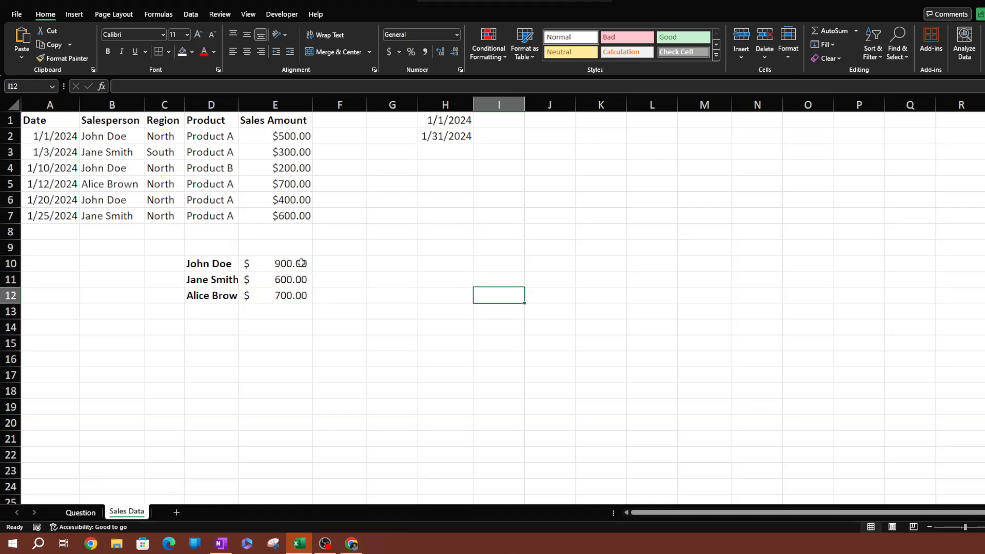
{"action": "left_click", "coordinate": [300, 264]}
{"action": "left_click_drag", "start_coordinate": [225, 263], "coordinate": [200, 293]}
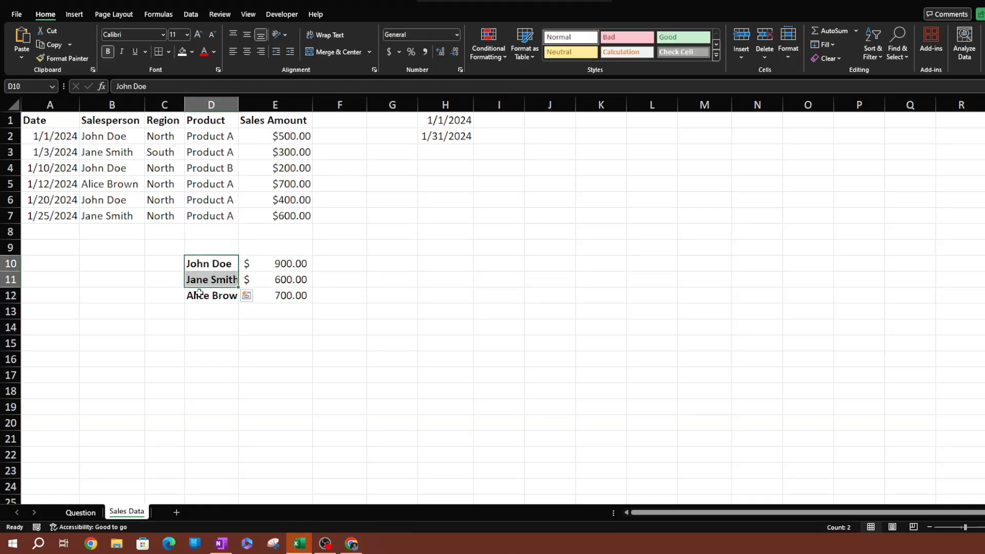
{"action": "left_click", "coordinate": [260, 270]}
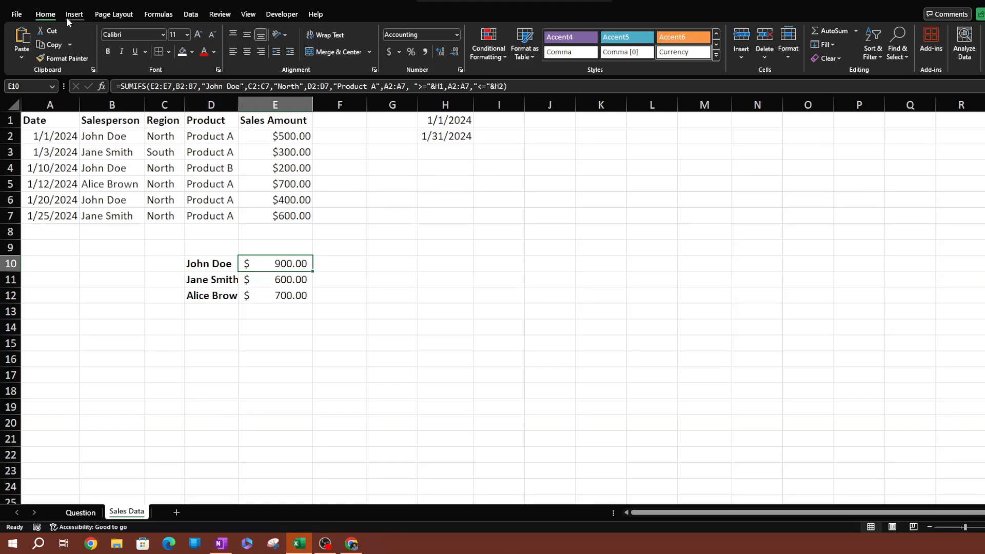
{"action": "key", "text": "ctrl+c"}
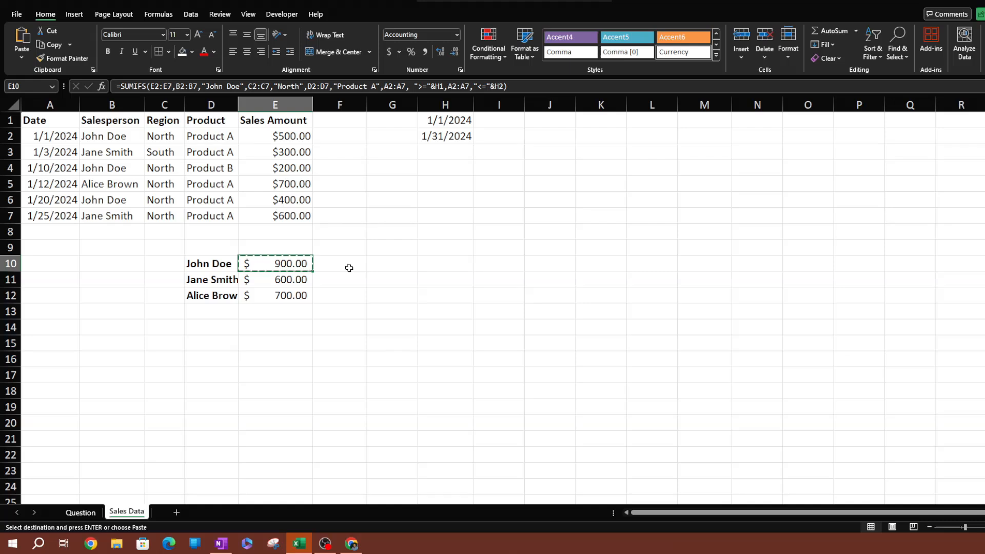
{"action": "left_click", "coordinate": [343, 264]}
{"action": "left_click", "coordinate": [329, 90]}
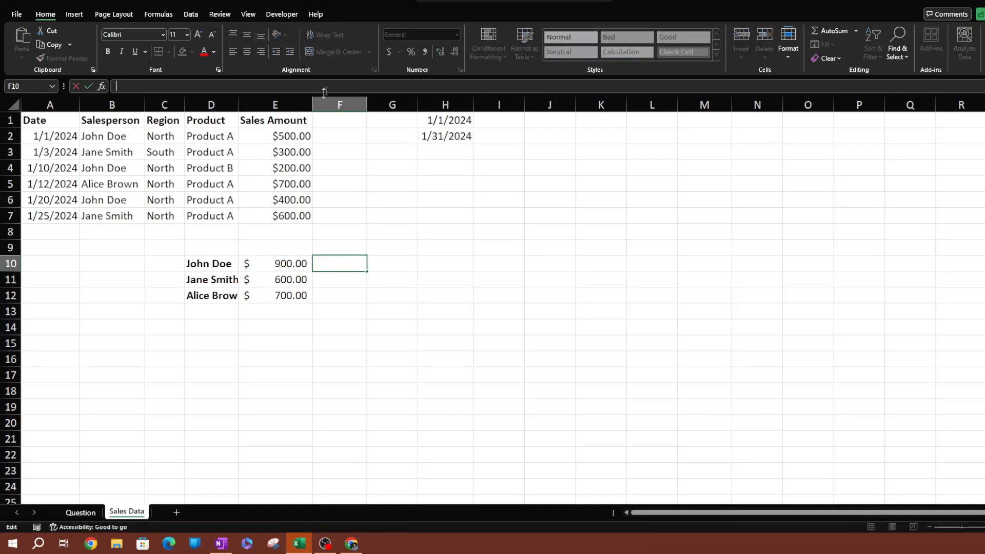
Step: Copy the SUMIFS formula text from E10 and enter it in F10 with the same cell ranges
{"action": "left_click", "coordinate": [285, 260]}
{"action": "left_click", "coordinate": [535, 88]}
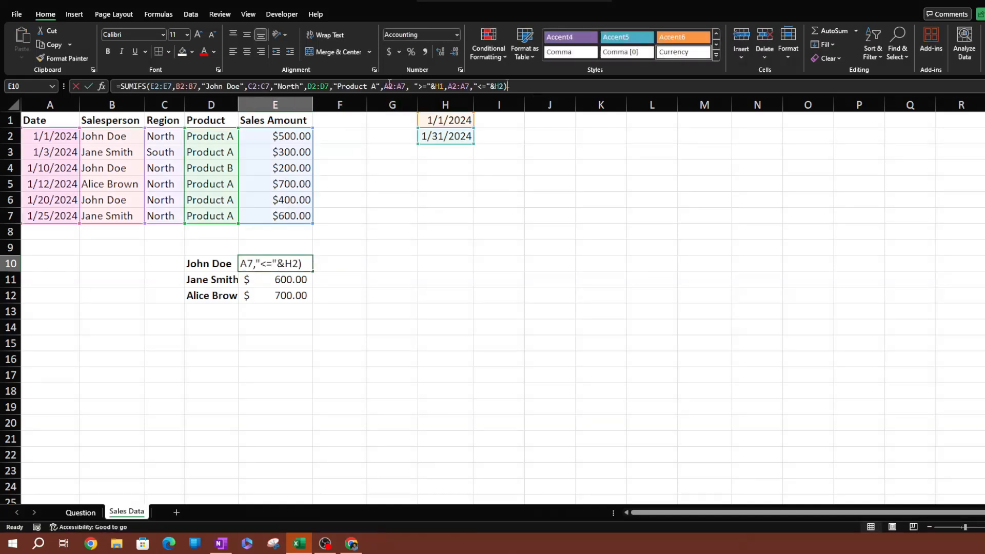
{"action": "key", "text": "ctrl+c"}
{"action": "key", "text": "Escape"}
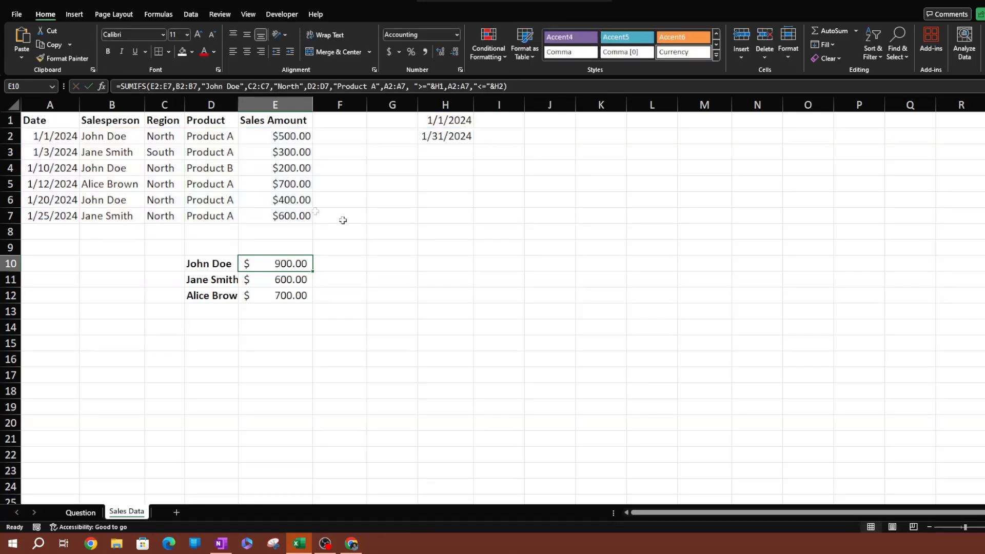
{"action": "left_click", "coordinate": [336, 261]}
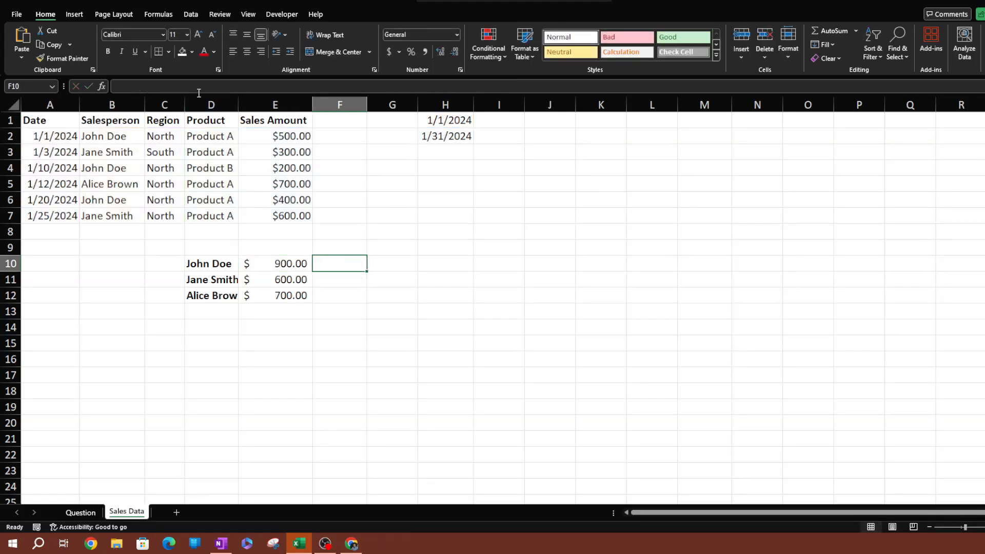
{"action": "key", "text": "ctrl+v"}
{"action": "key", "text": "Return"}
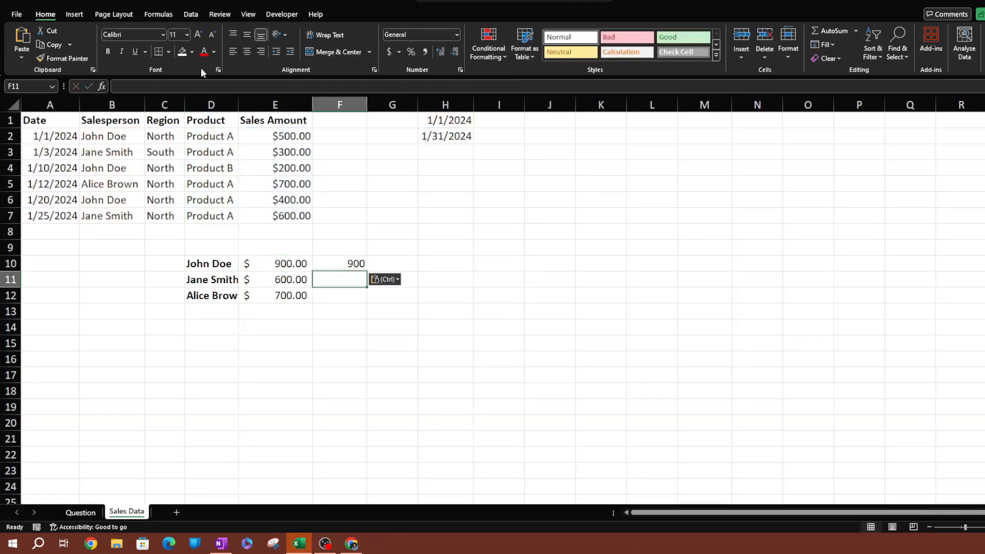
Step: Replace the quoted salesperson name in F10's SUMIFS formula with a reference to cell D10
{"action": "left_click", "coordinate": [340, 265]}
{"action": "left_click_drag", "start_coordinate": [245, 86], "coordinate": [203, 83]}
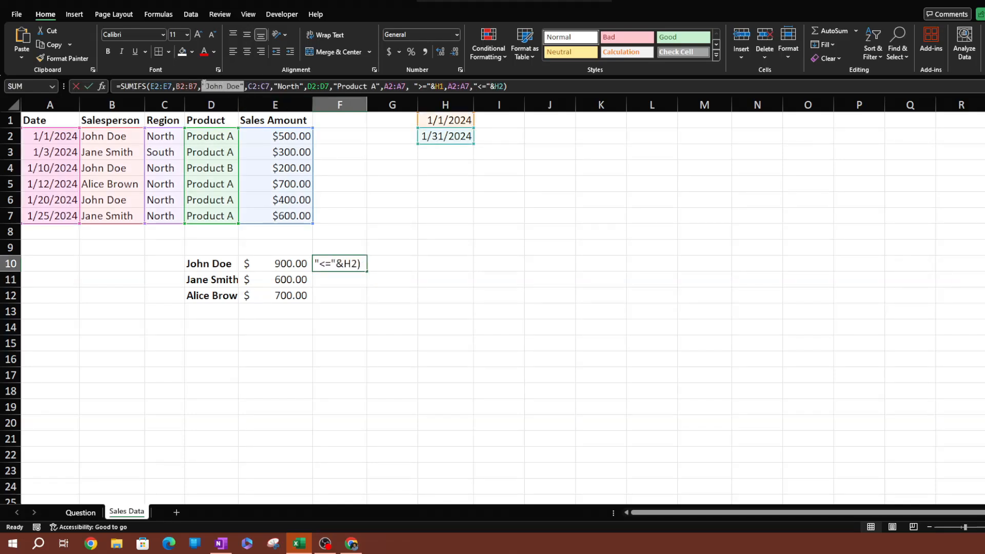
{"action": "key", "text": "BackSpace"}
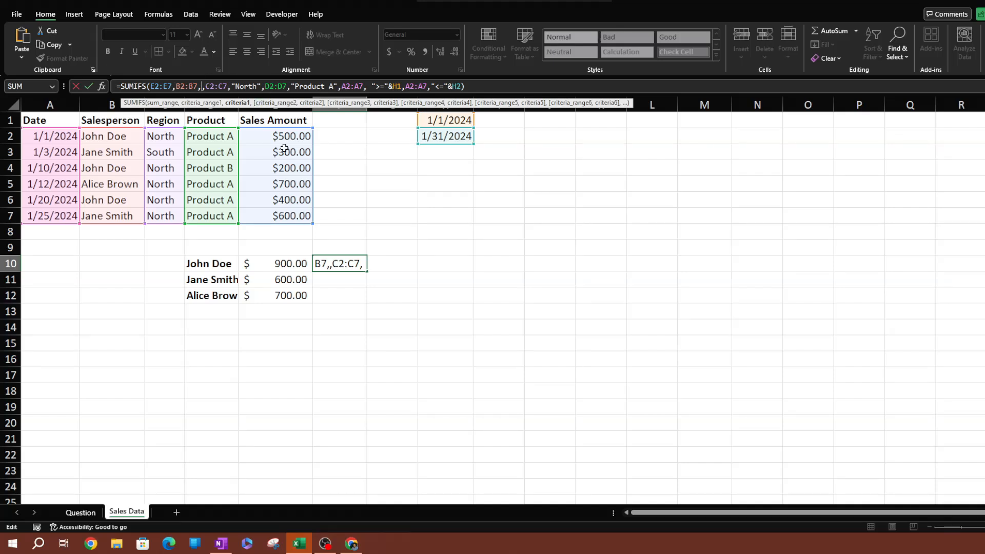
{"action": "left_click", "coordinate": [211, 267]}
{"action": "key", "text": "Return"}
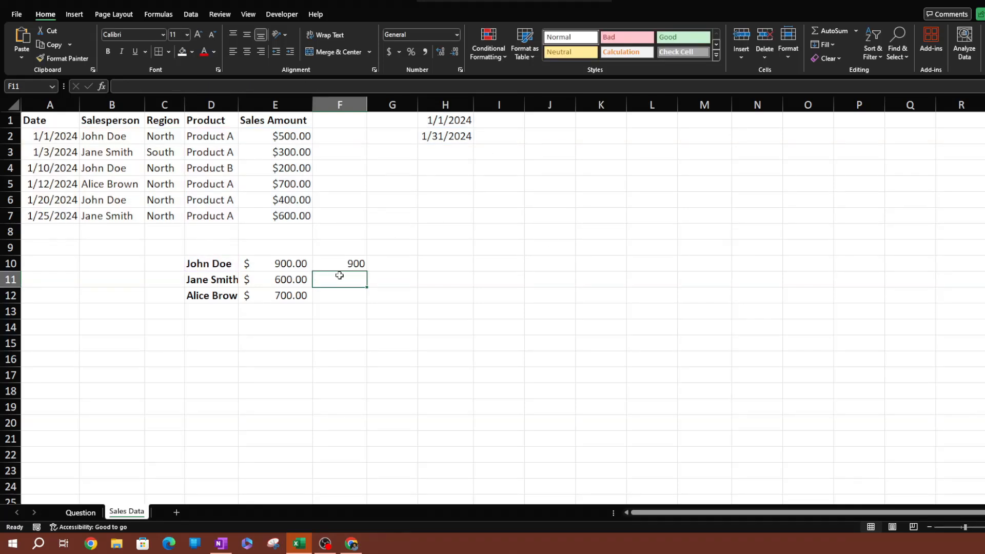
{"action": "left_click", "coordinate": [323, 263]}
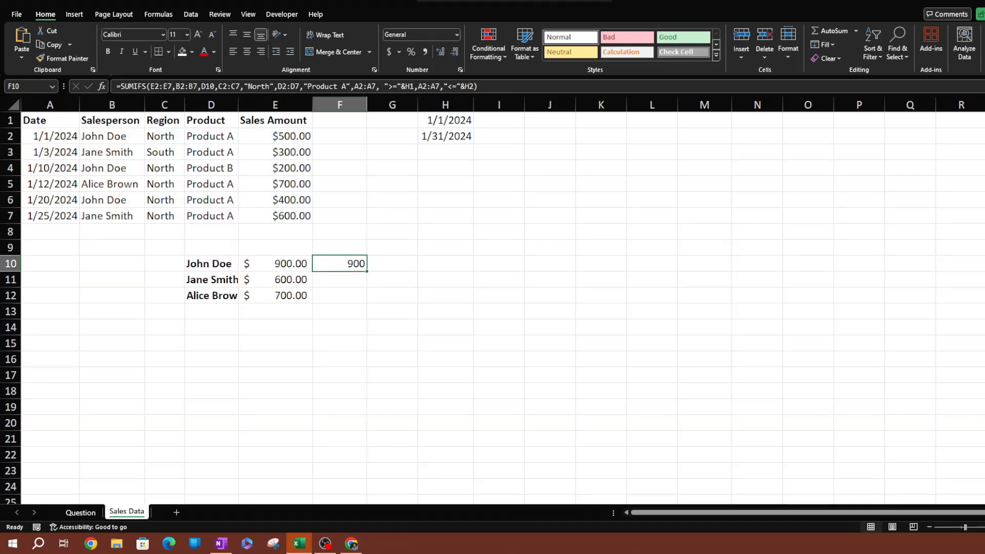